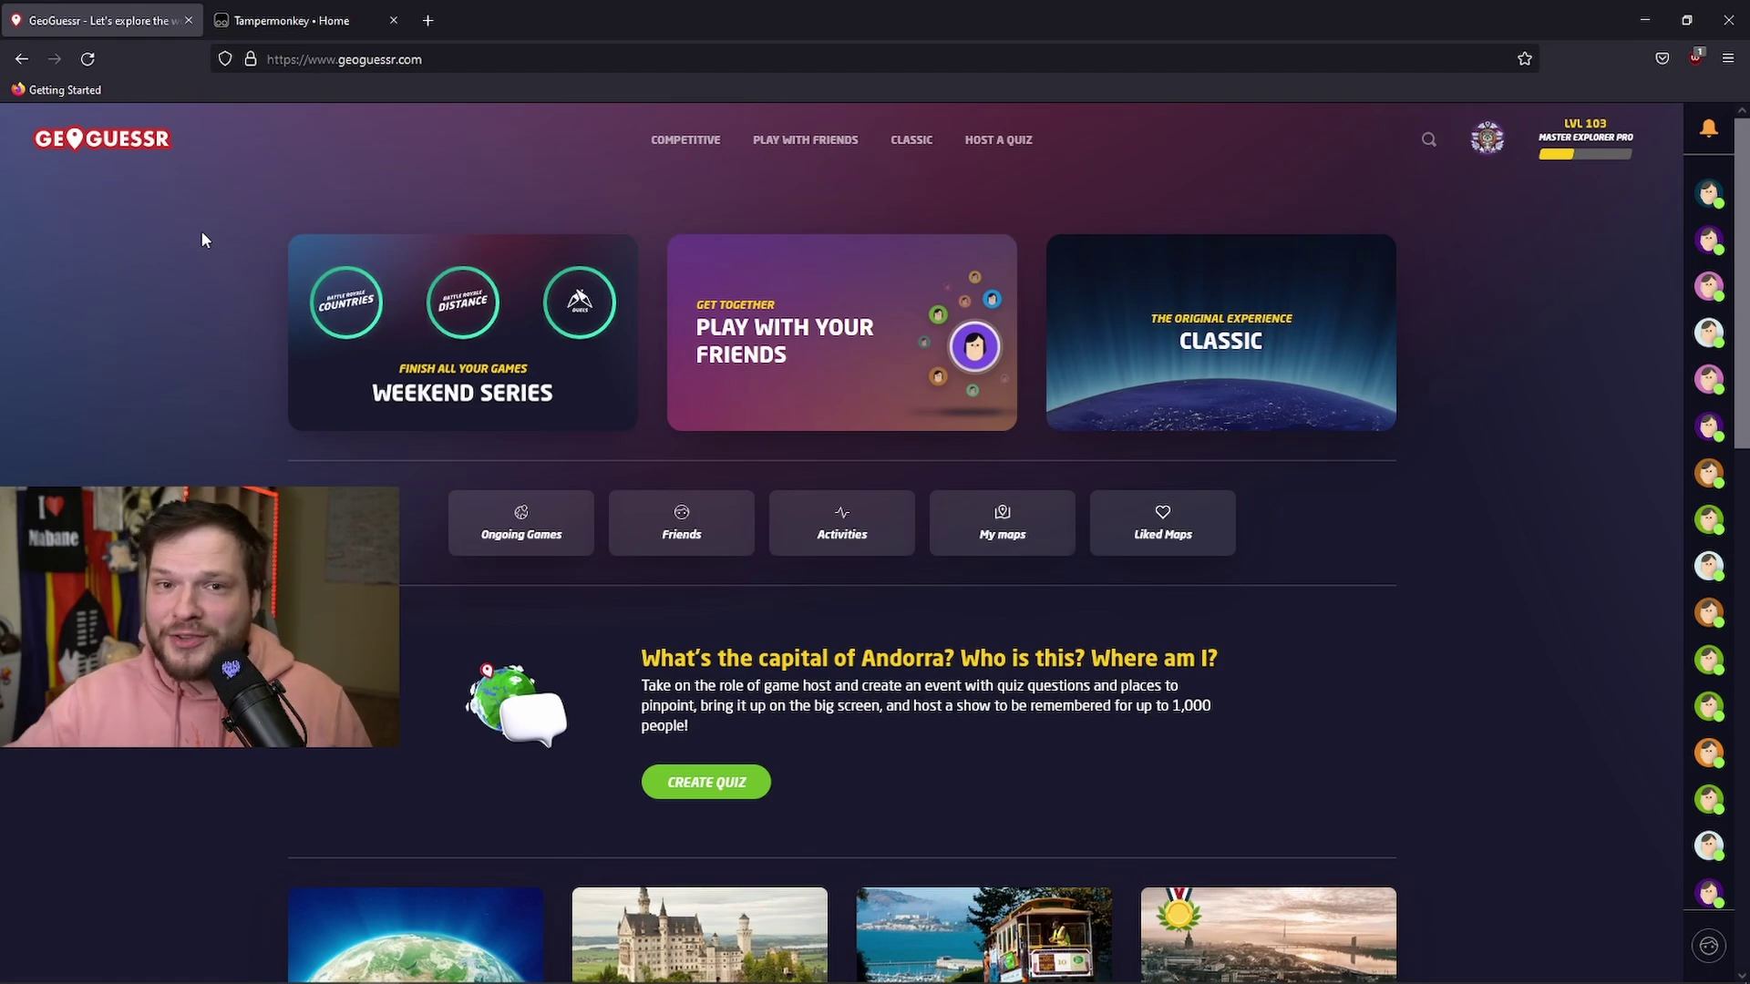
# Install the stable Tampermonkey extension for Firefox from the Tampermonkey site and grant its requested permissions
pyautogui.click(301, 17)
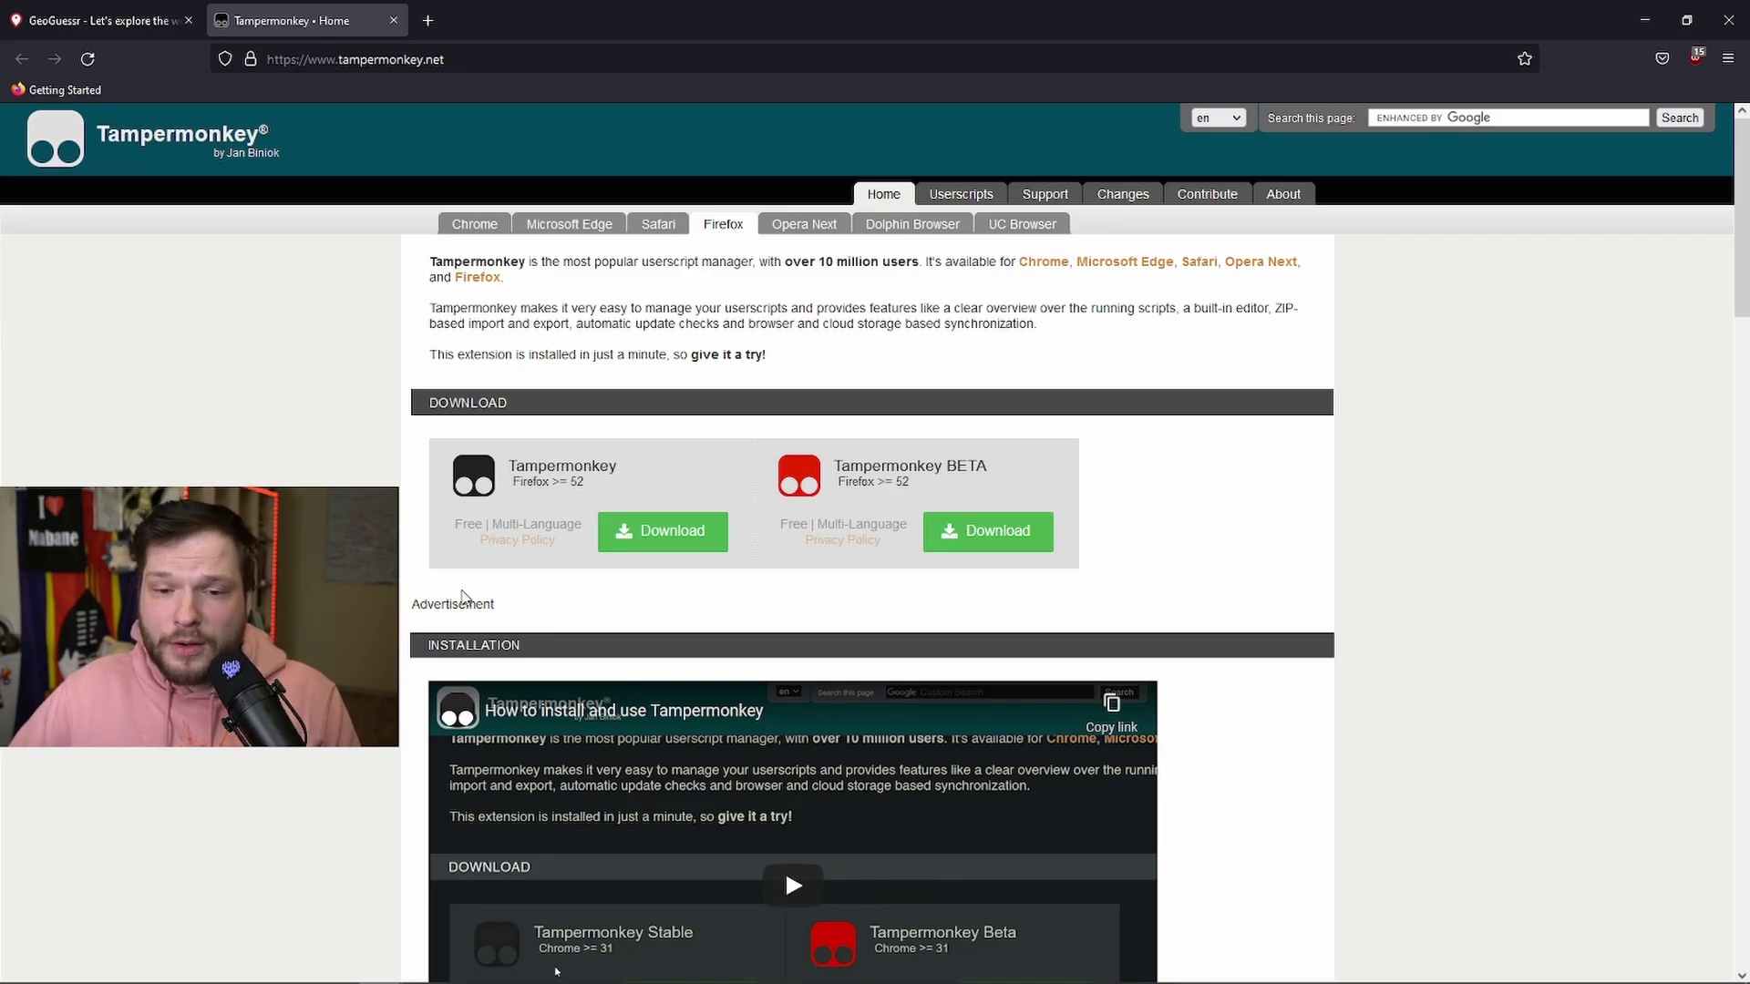
pyautogui.click(665, 533)
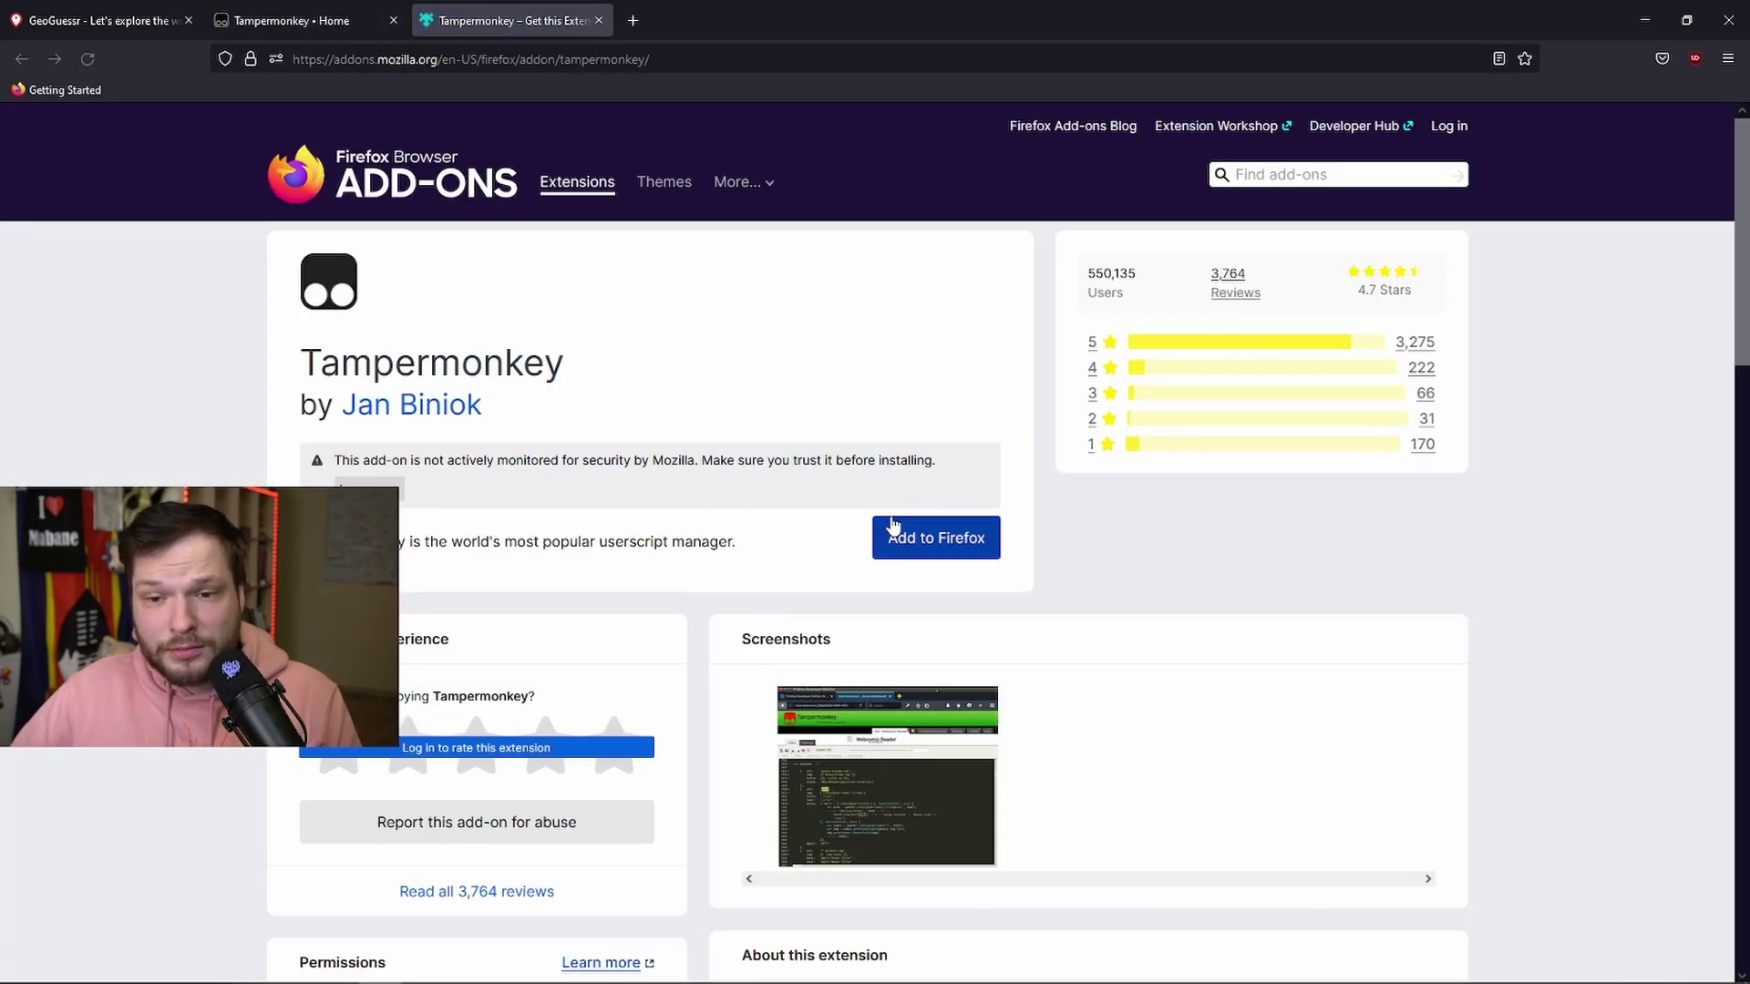
pyautogui.click(936, 540)
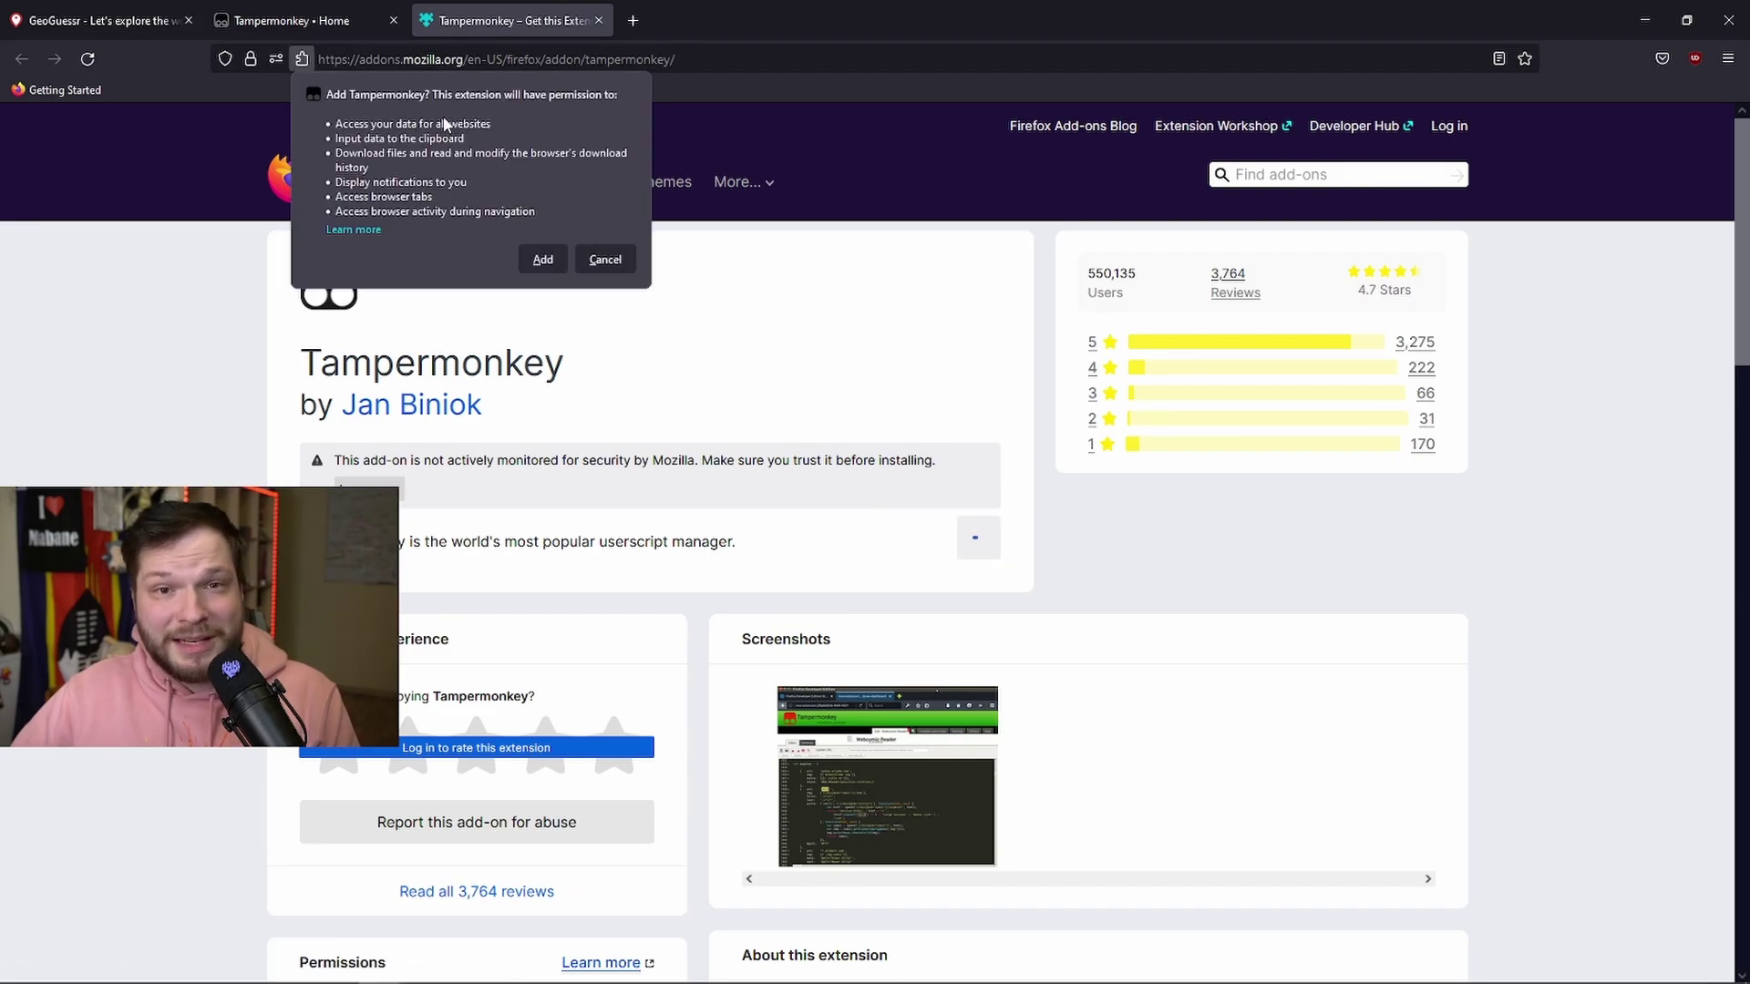
pyautogui.click(541, 260)
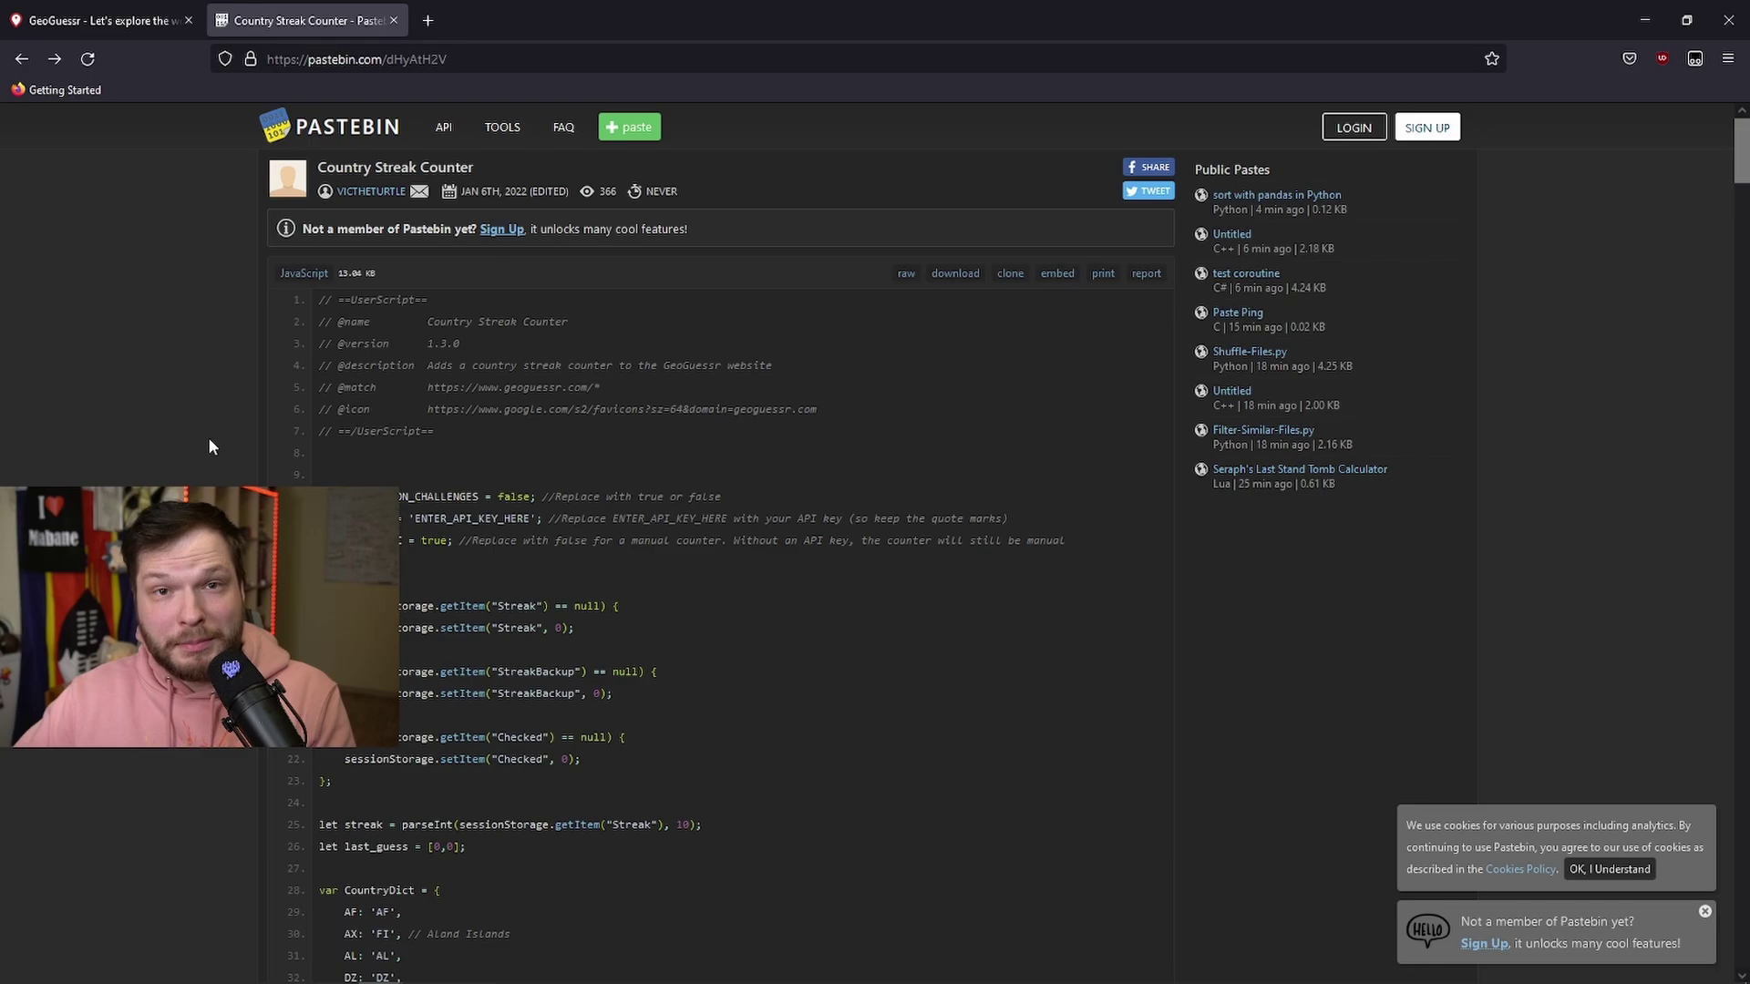
# Open the raw version of the Country Streak Counter paste and copy the entire script
pyautogui.click(905, 275)
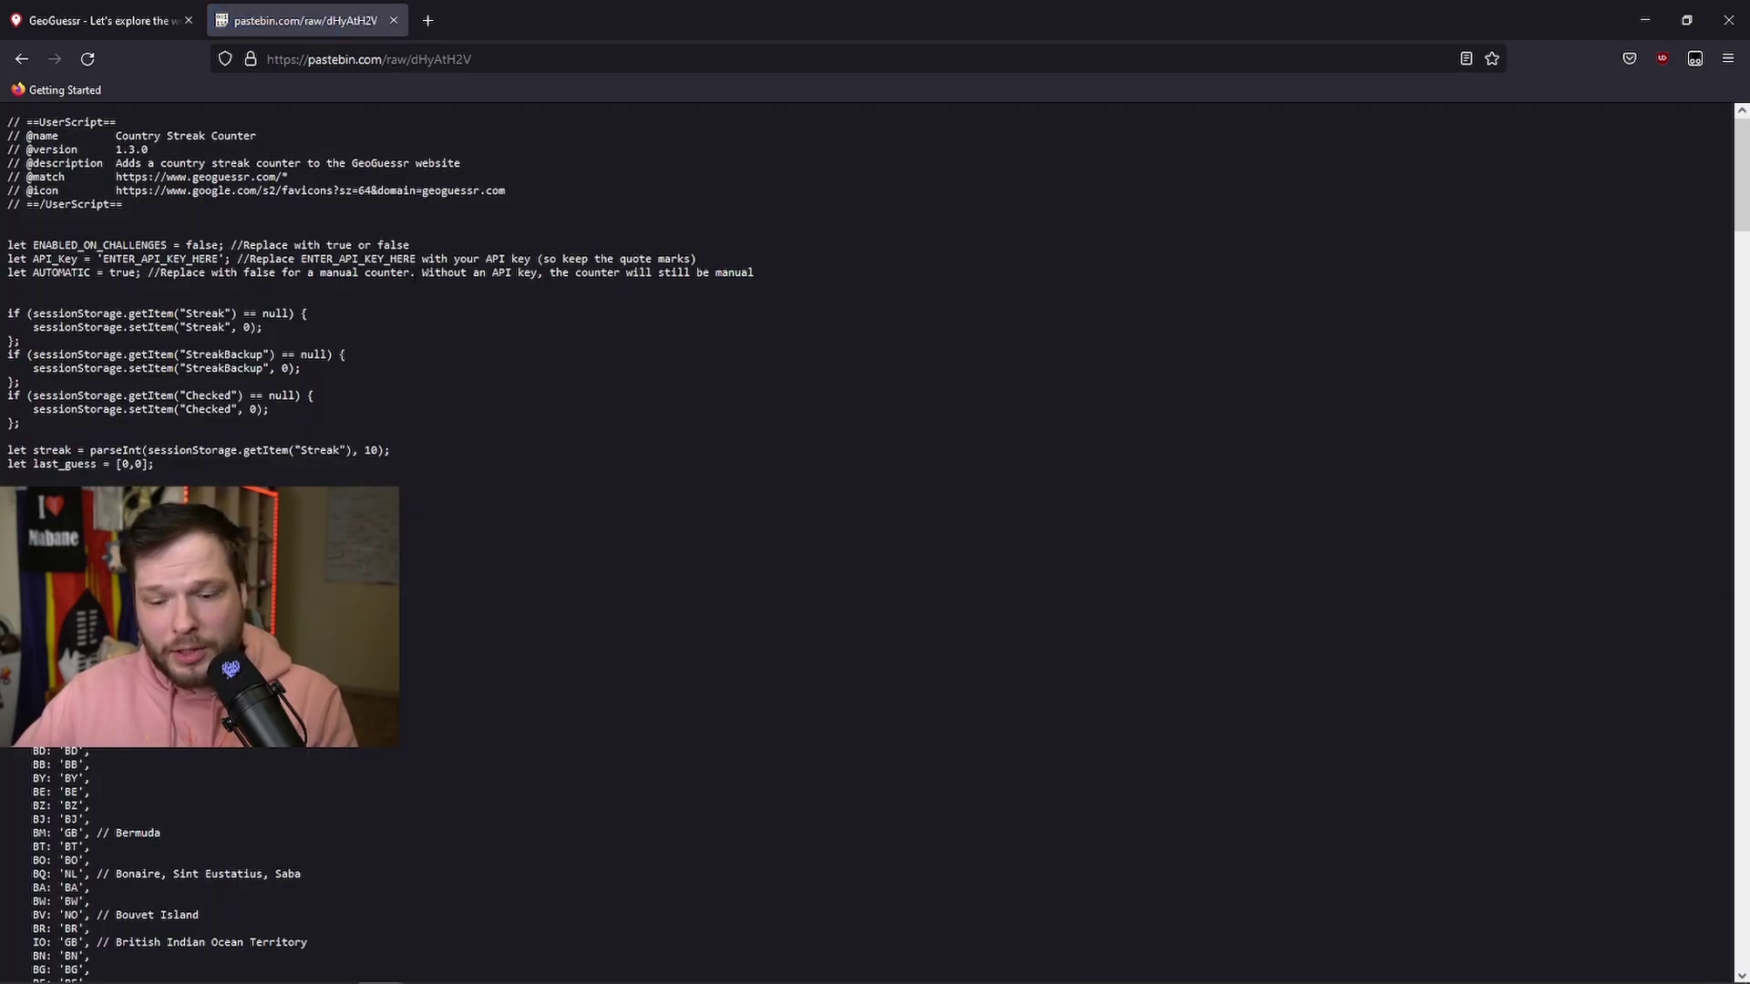
pyautogui.hotkey('ctrl', 'a')
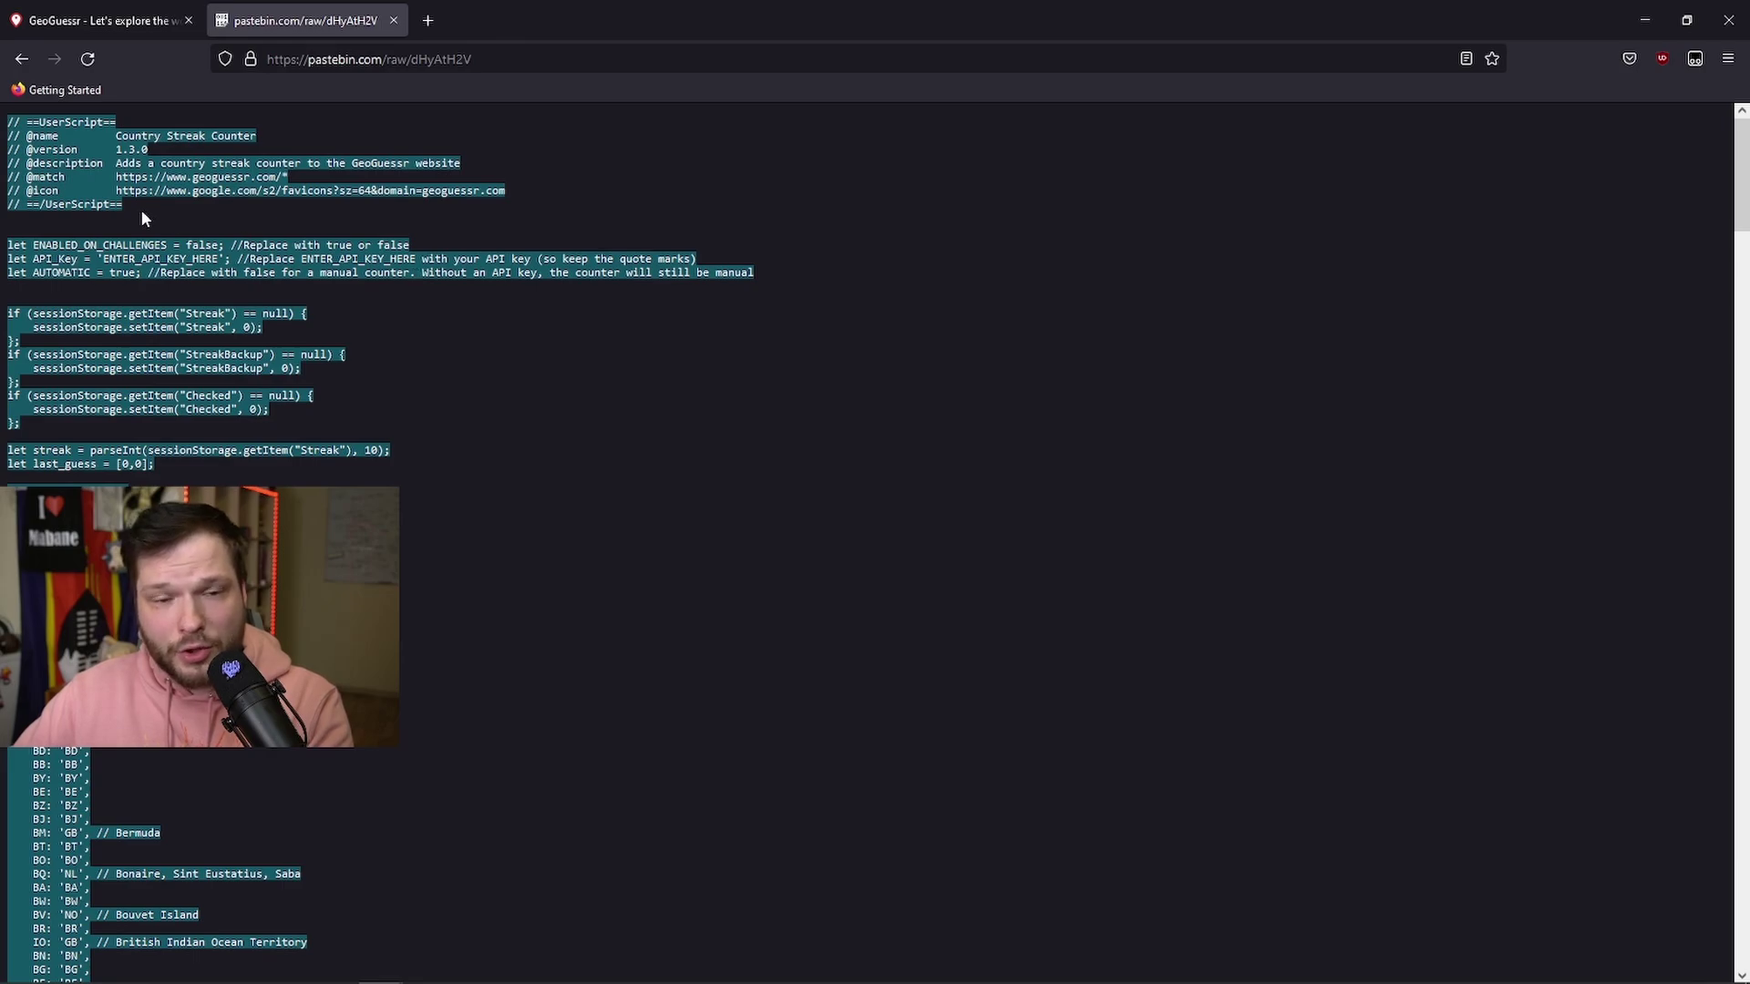
pyautogui.rightClick(139, 259)
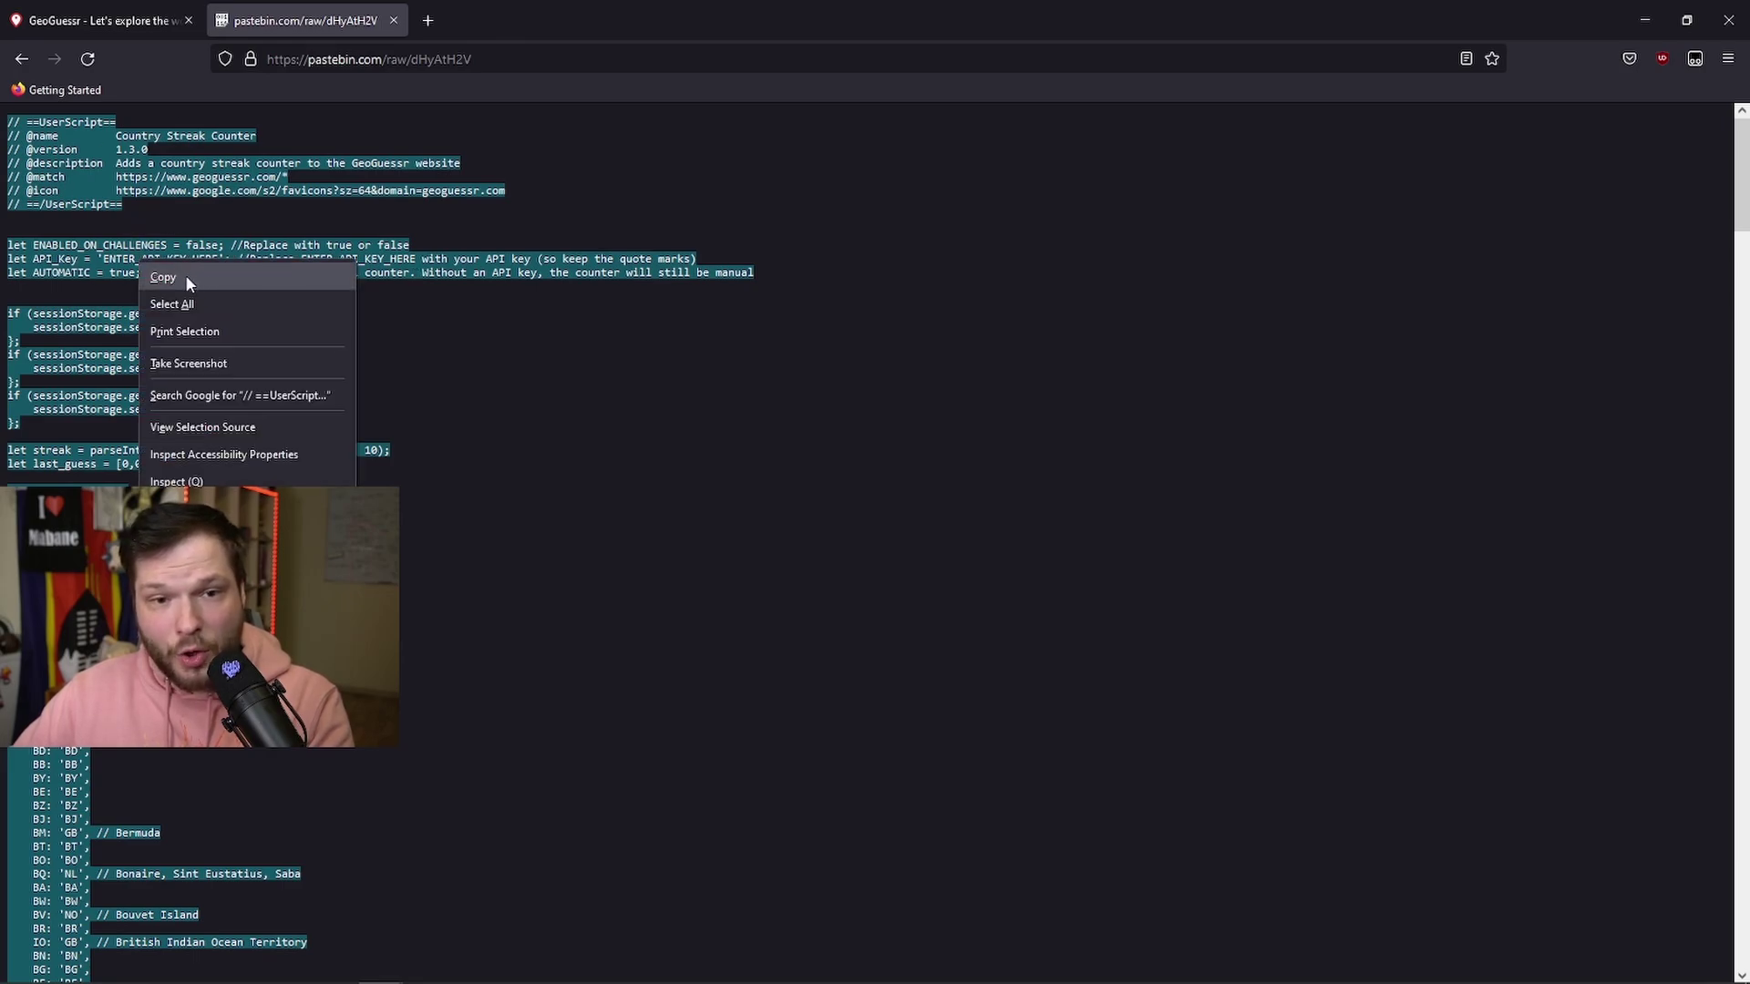
pyautogui.click(187, 275)
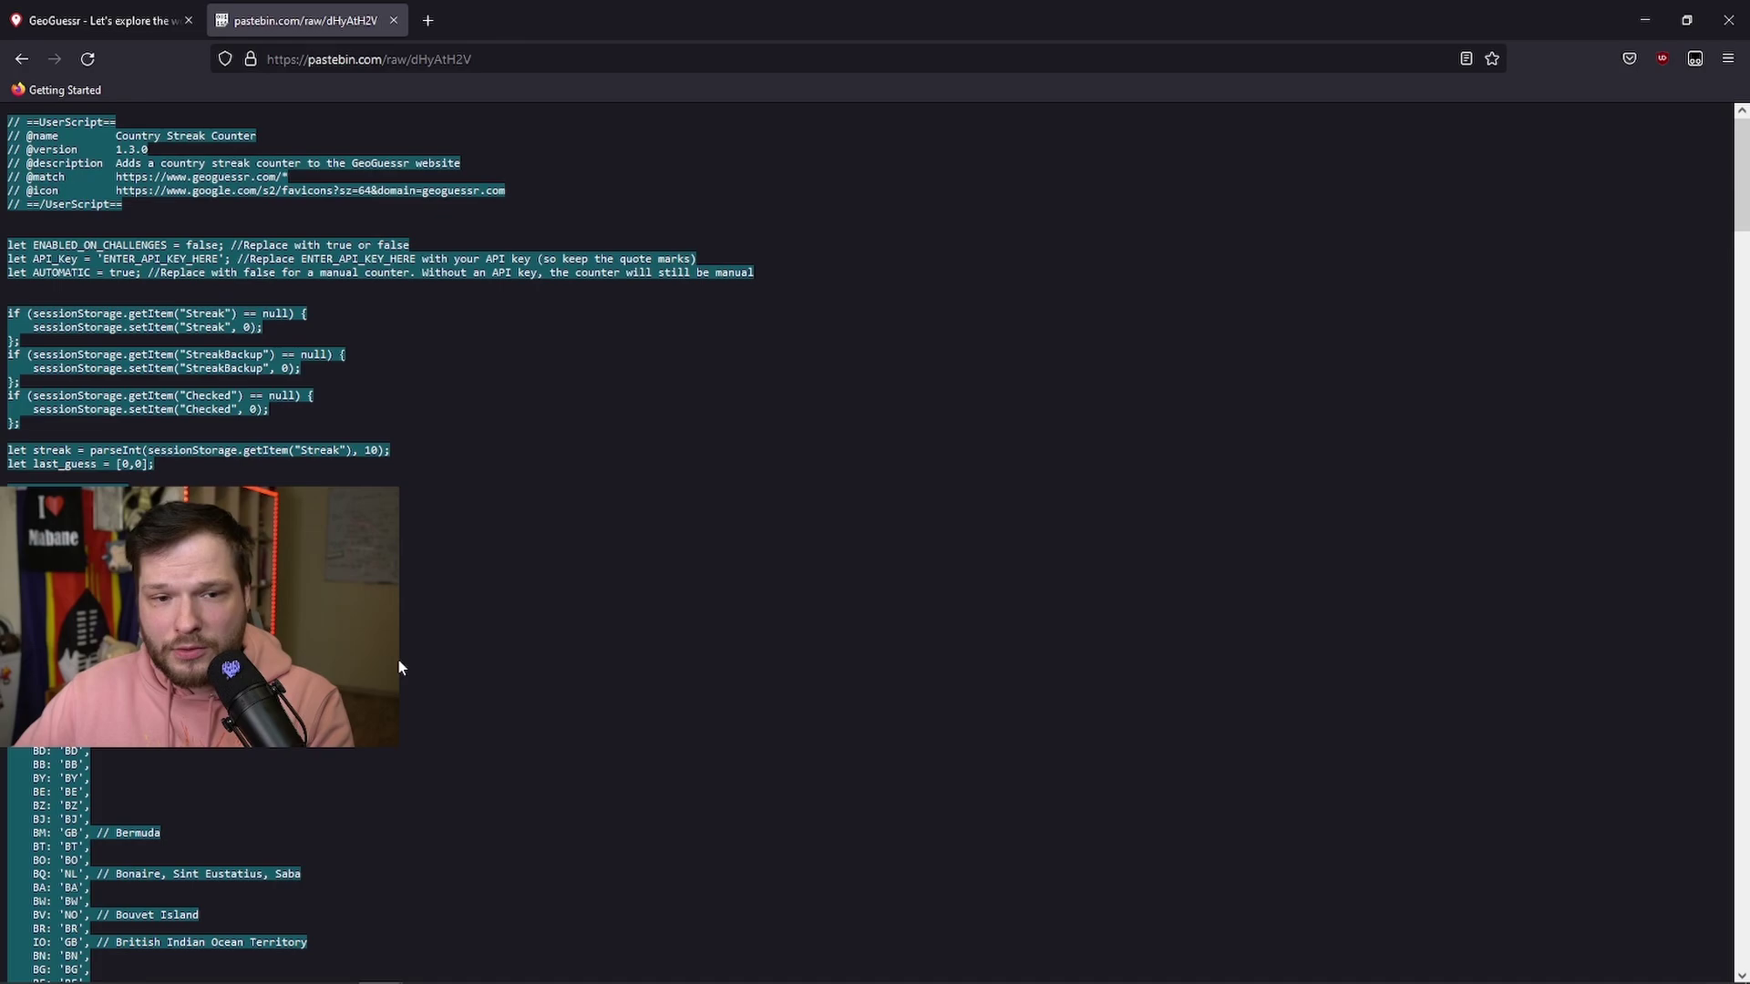
# Create a new Tampermonkey userscript and replace its whole template code with the copied Country Streak Counter script
pyautogui.click(1697, 71)
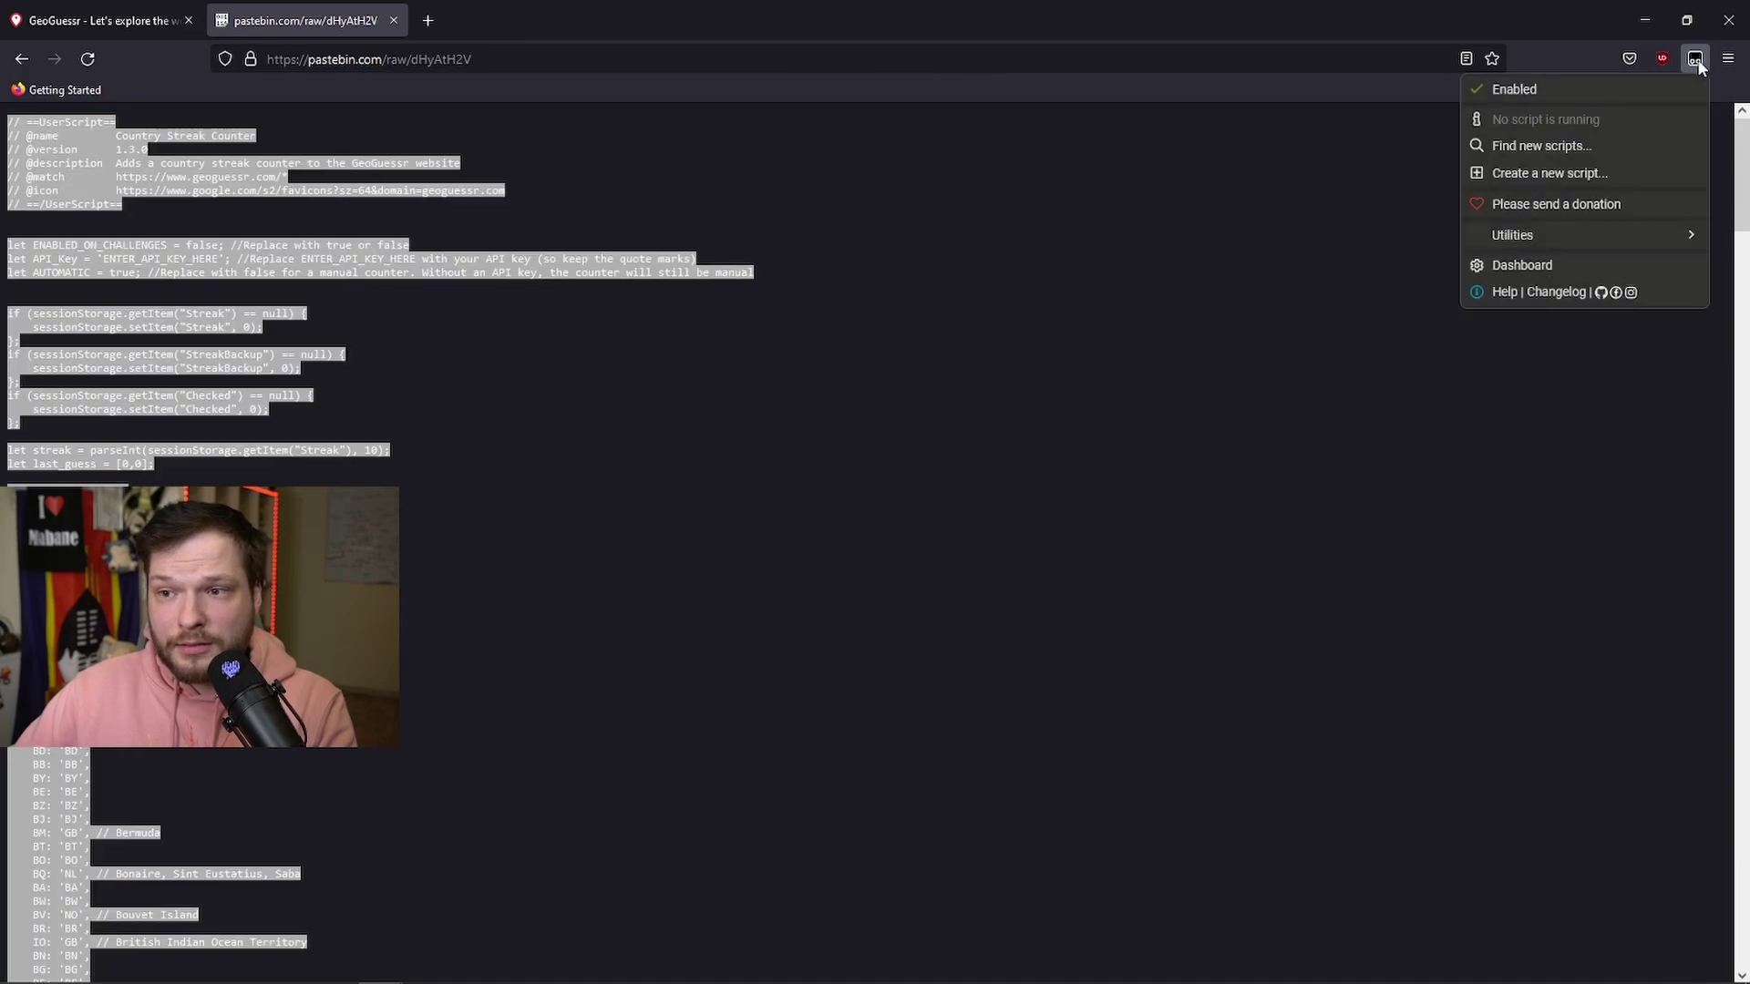
pyautogui.click(1554, 175)
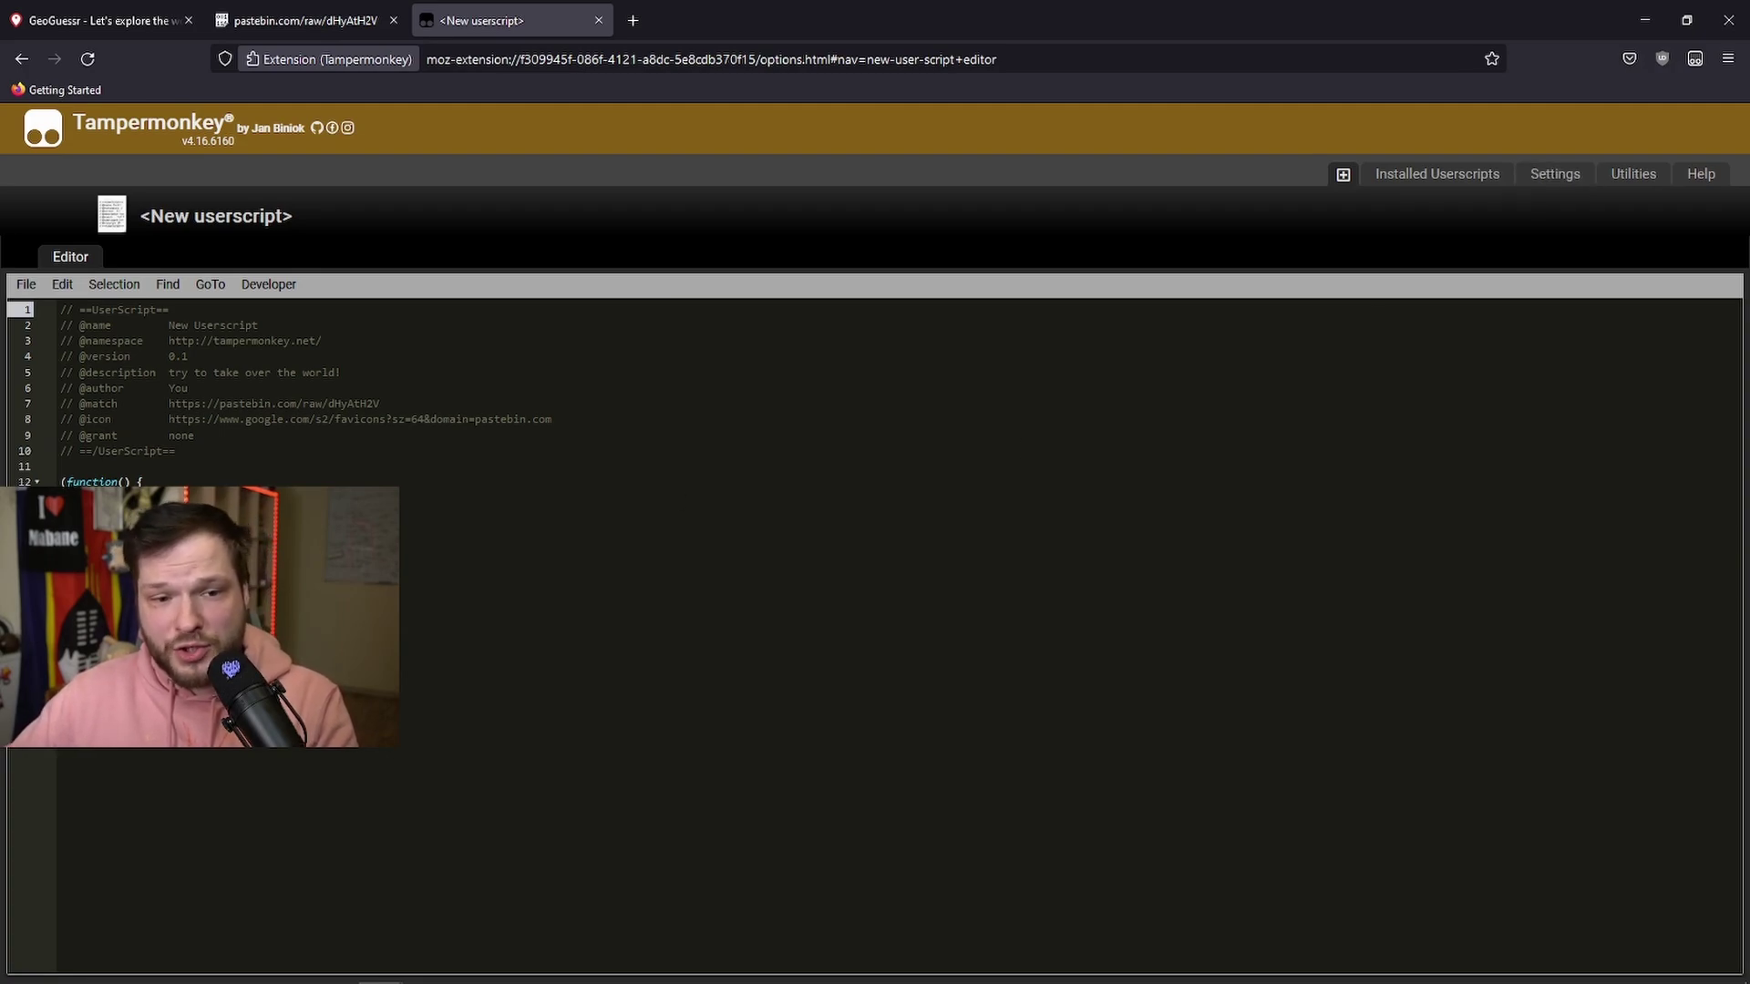
pyautogui.moveTo(109, 545); pyautogui.dragTo(60, 305)
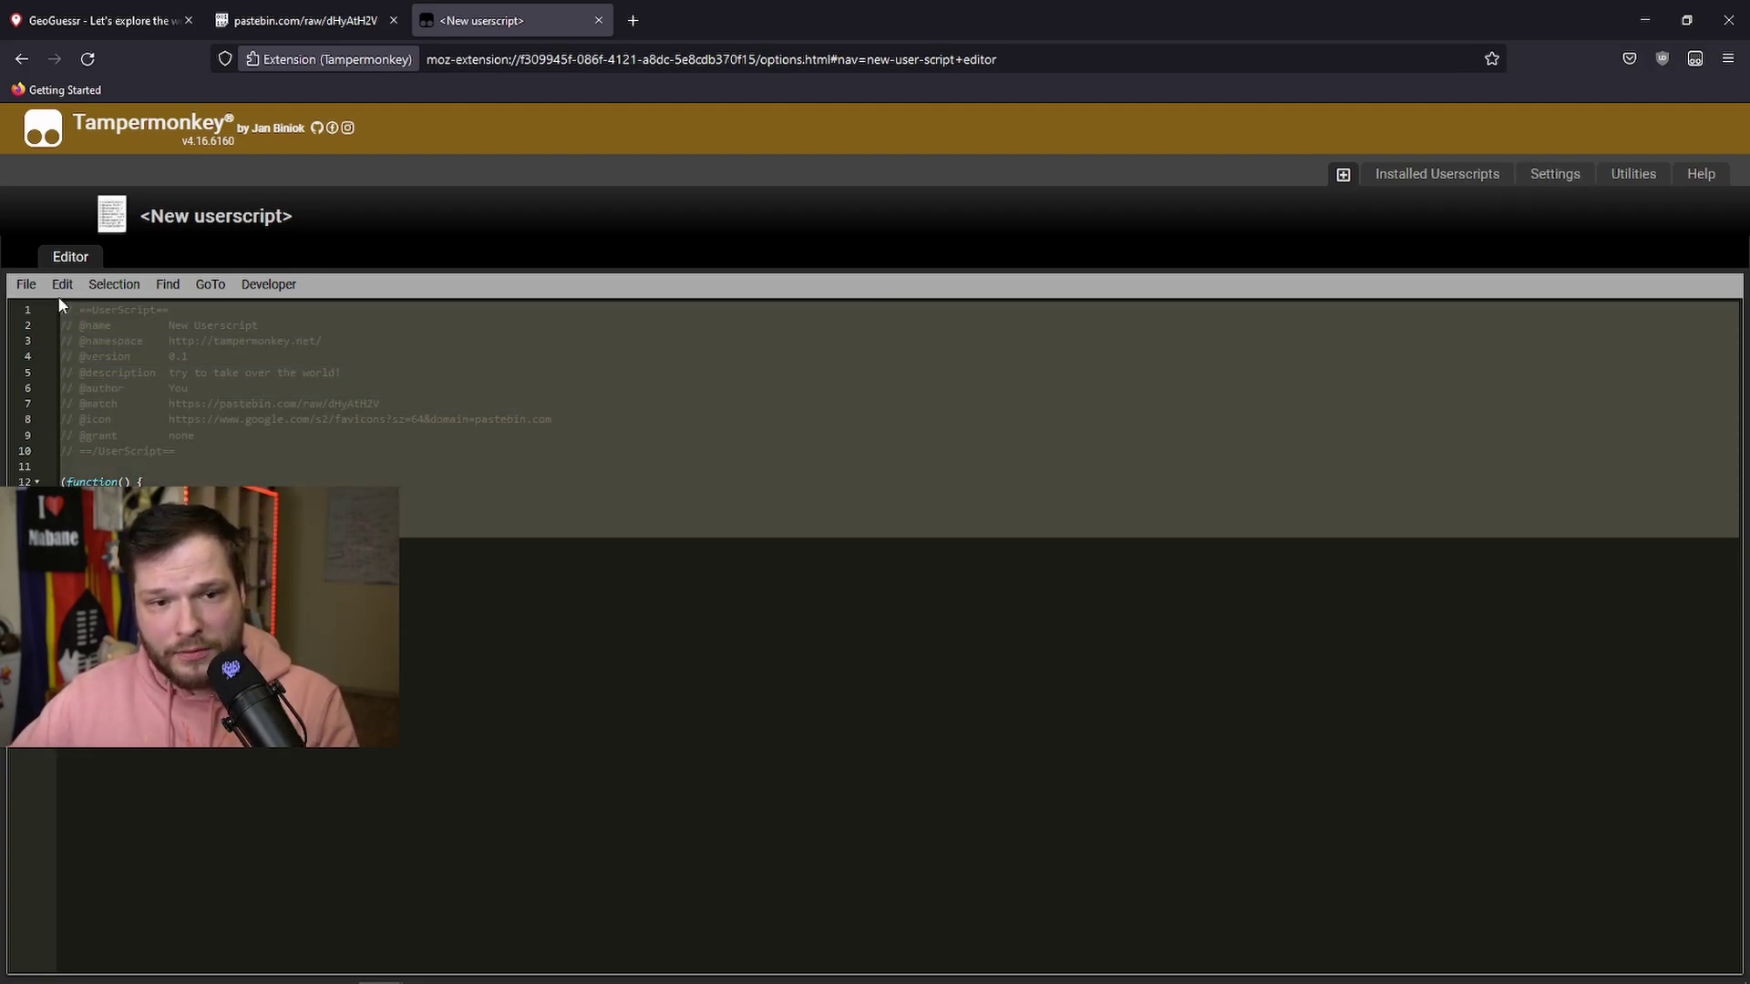
pyautogui.press('Delete')
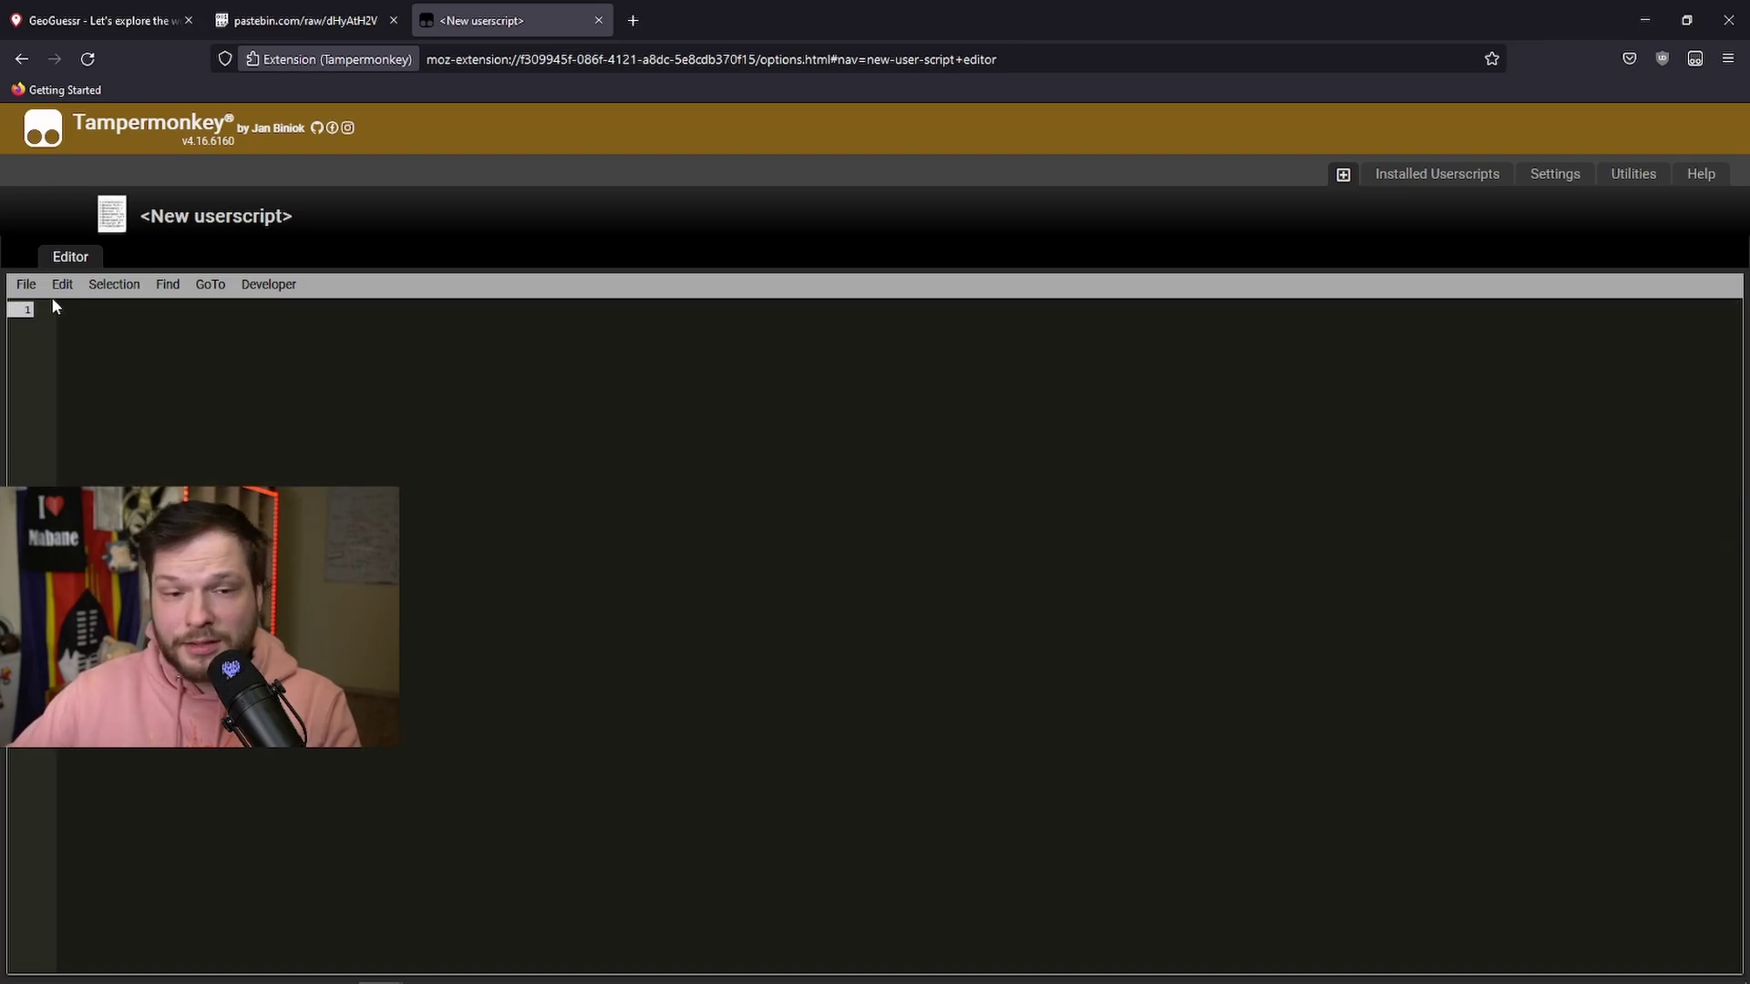
pyautogui.rightClick(71, 314)
pyautogui.click(139, 441)
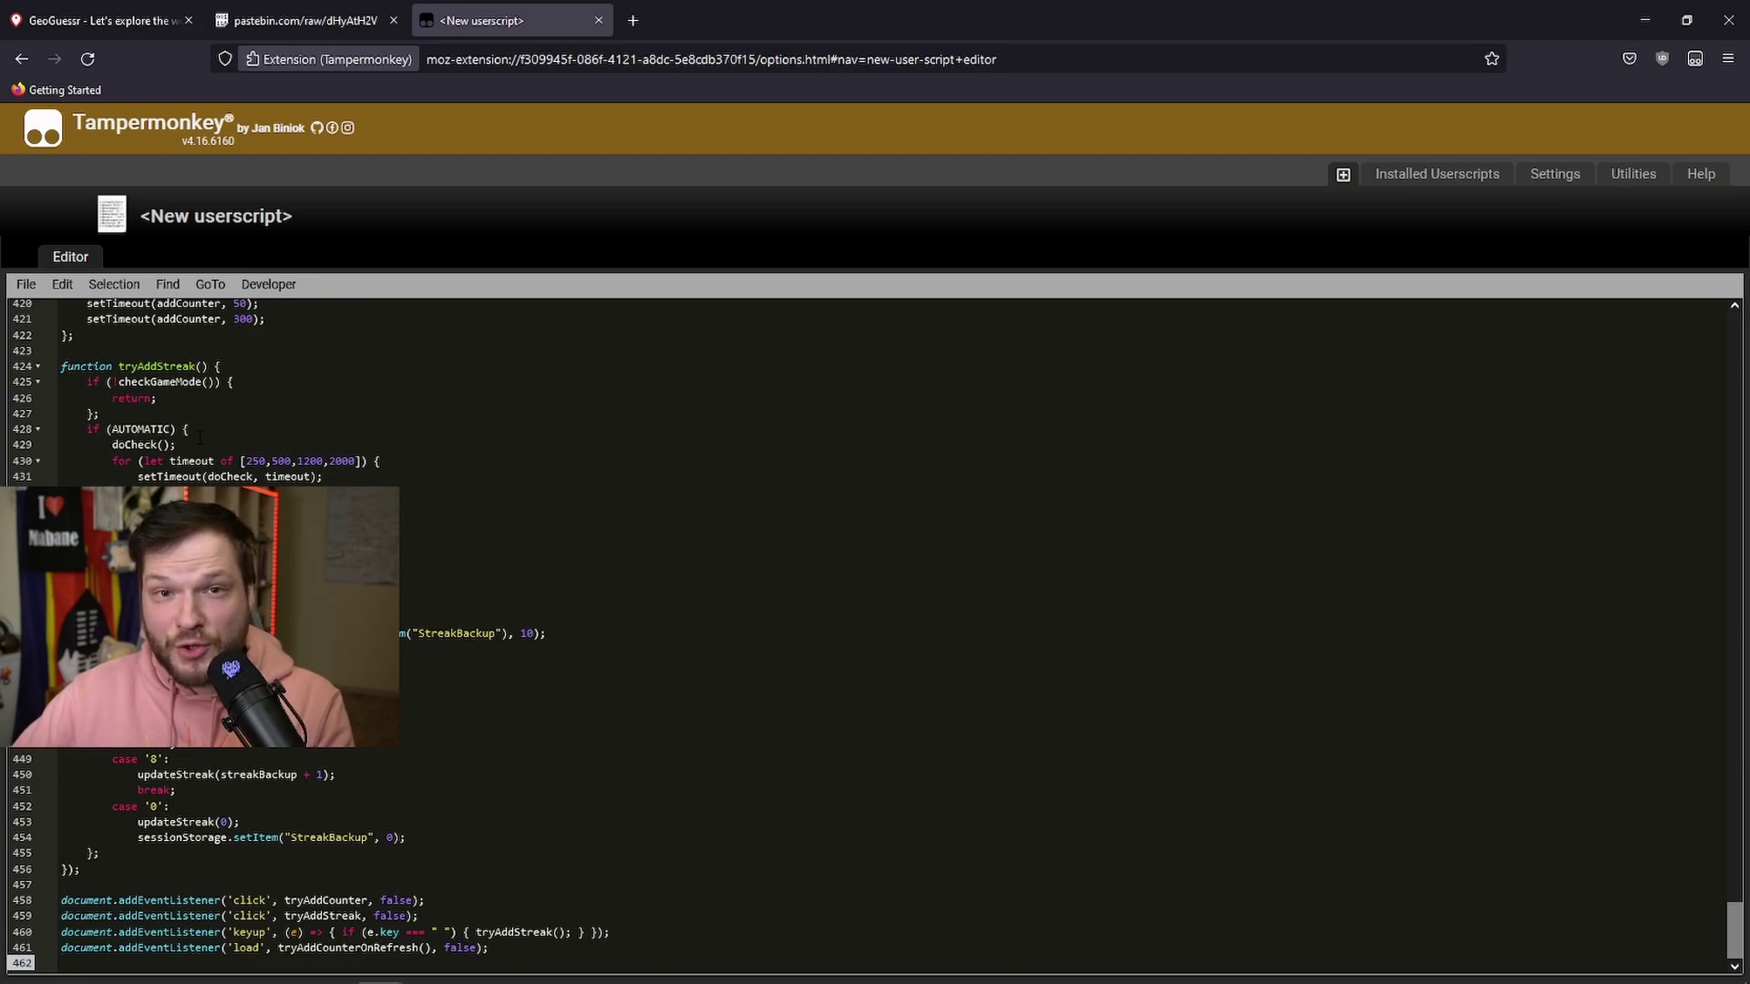
# Examine the API key and automatic counter settings at the beginning of the pasted script
pyautogui.scroll(20, 1688, 466)
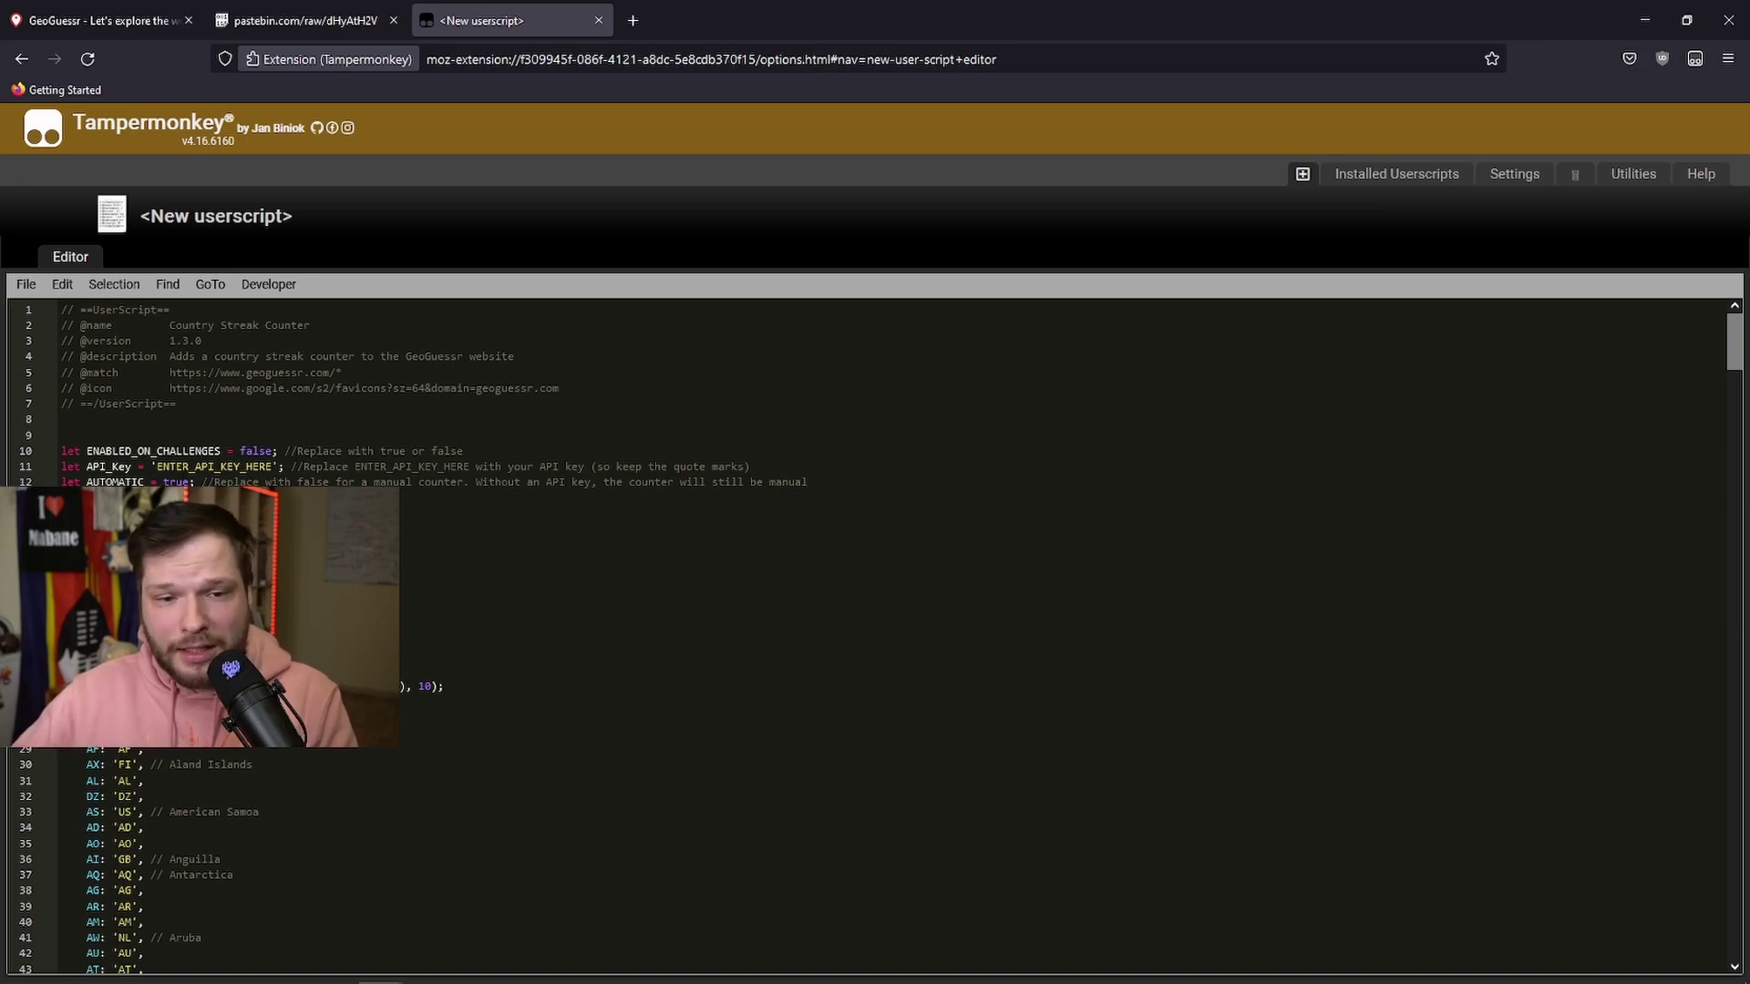
pyautogui.doubleClick(214, 466)
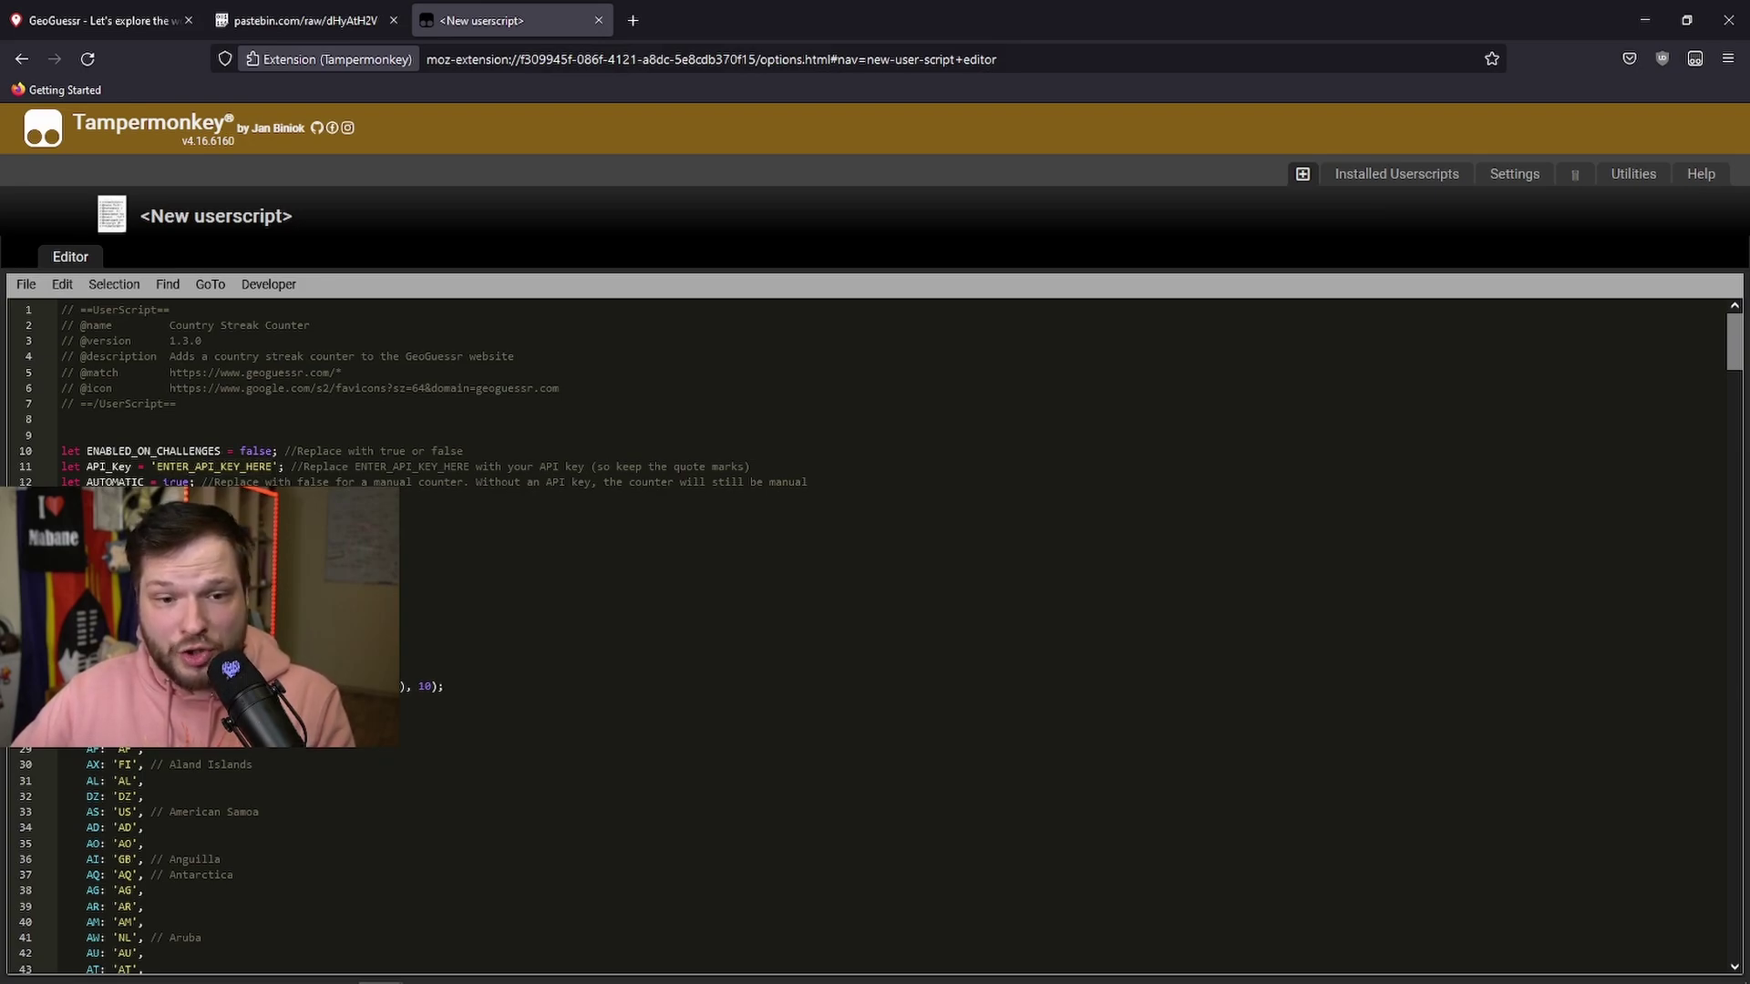
pyautogui.doubleClick(277, 481)
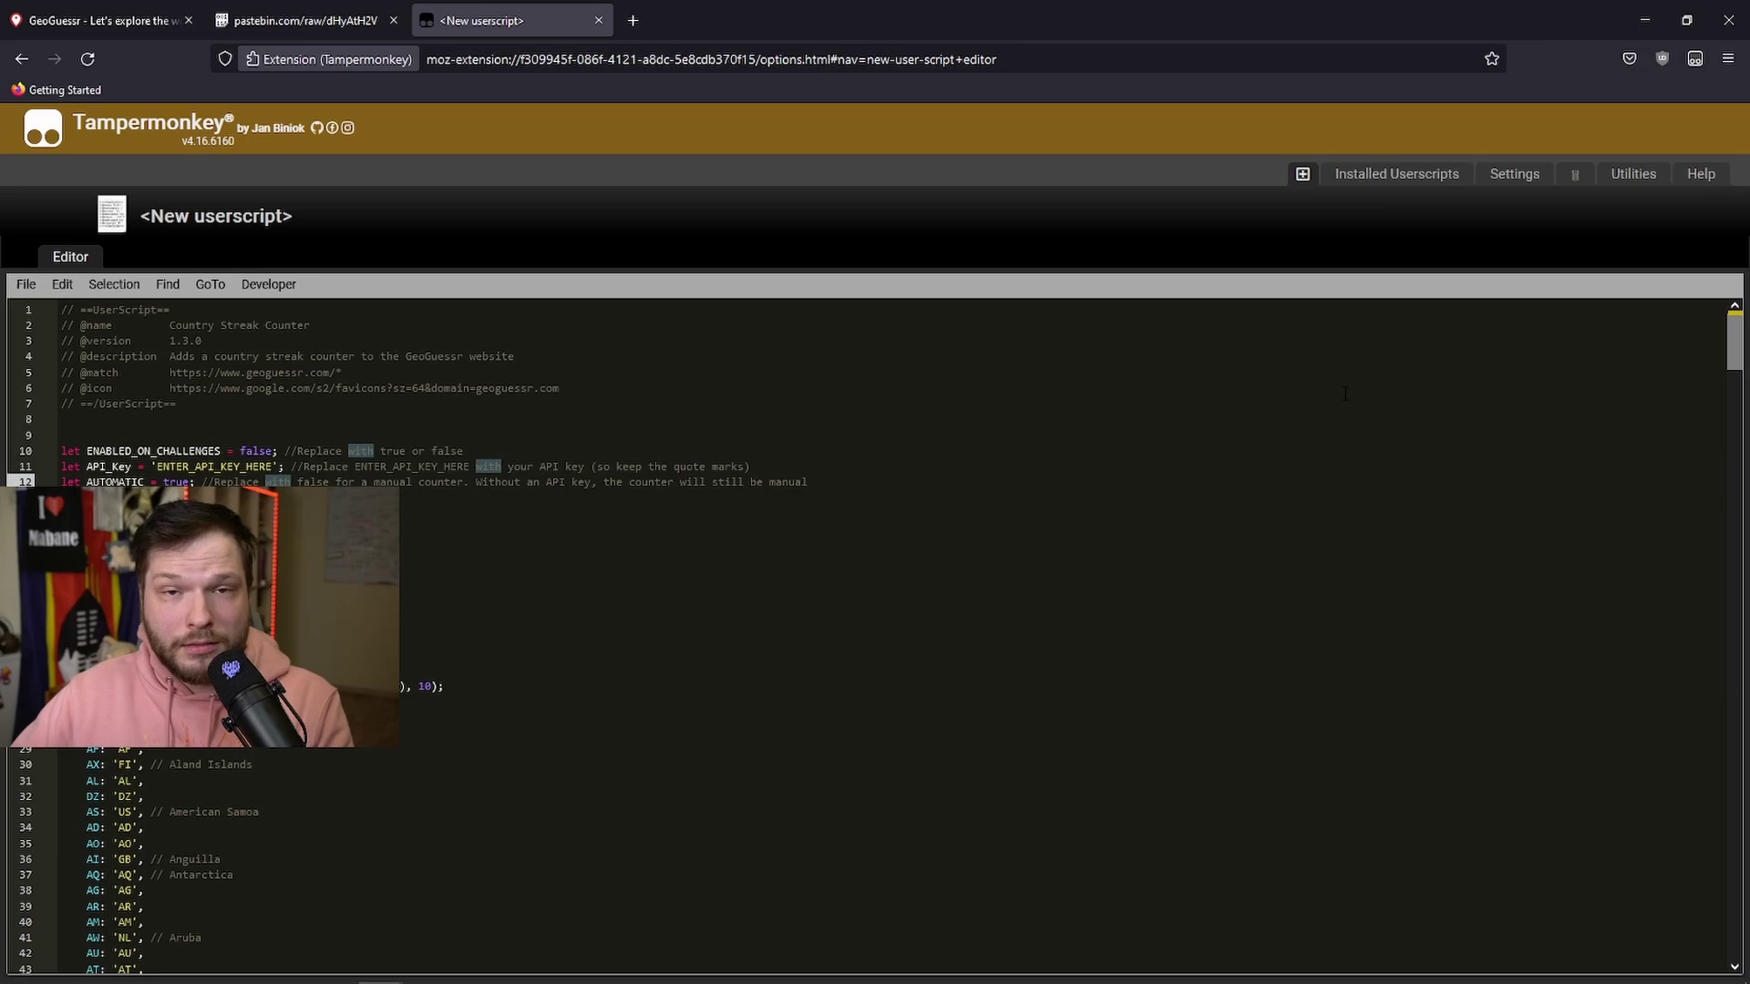
pyautogui.doubleClick(844, 482)
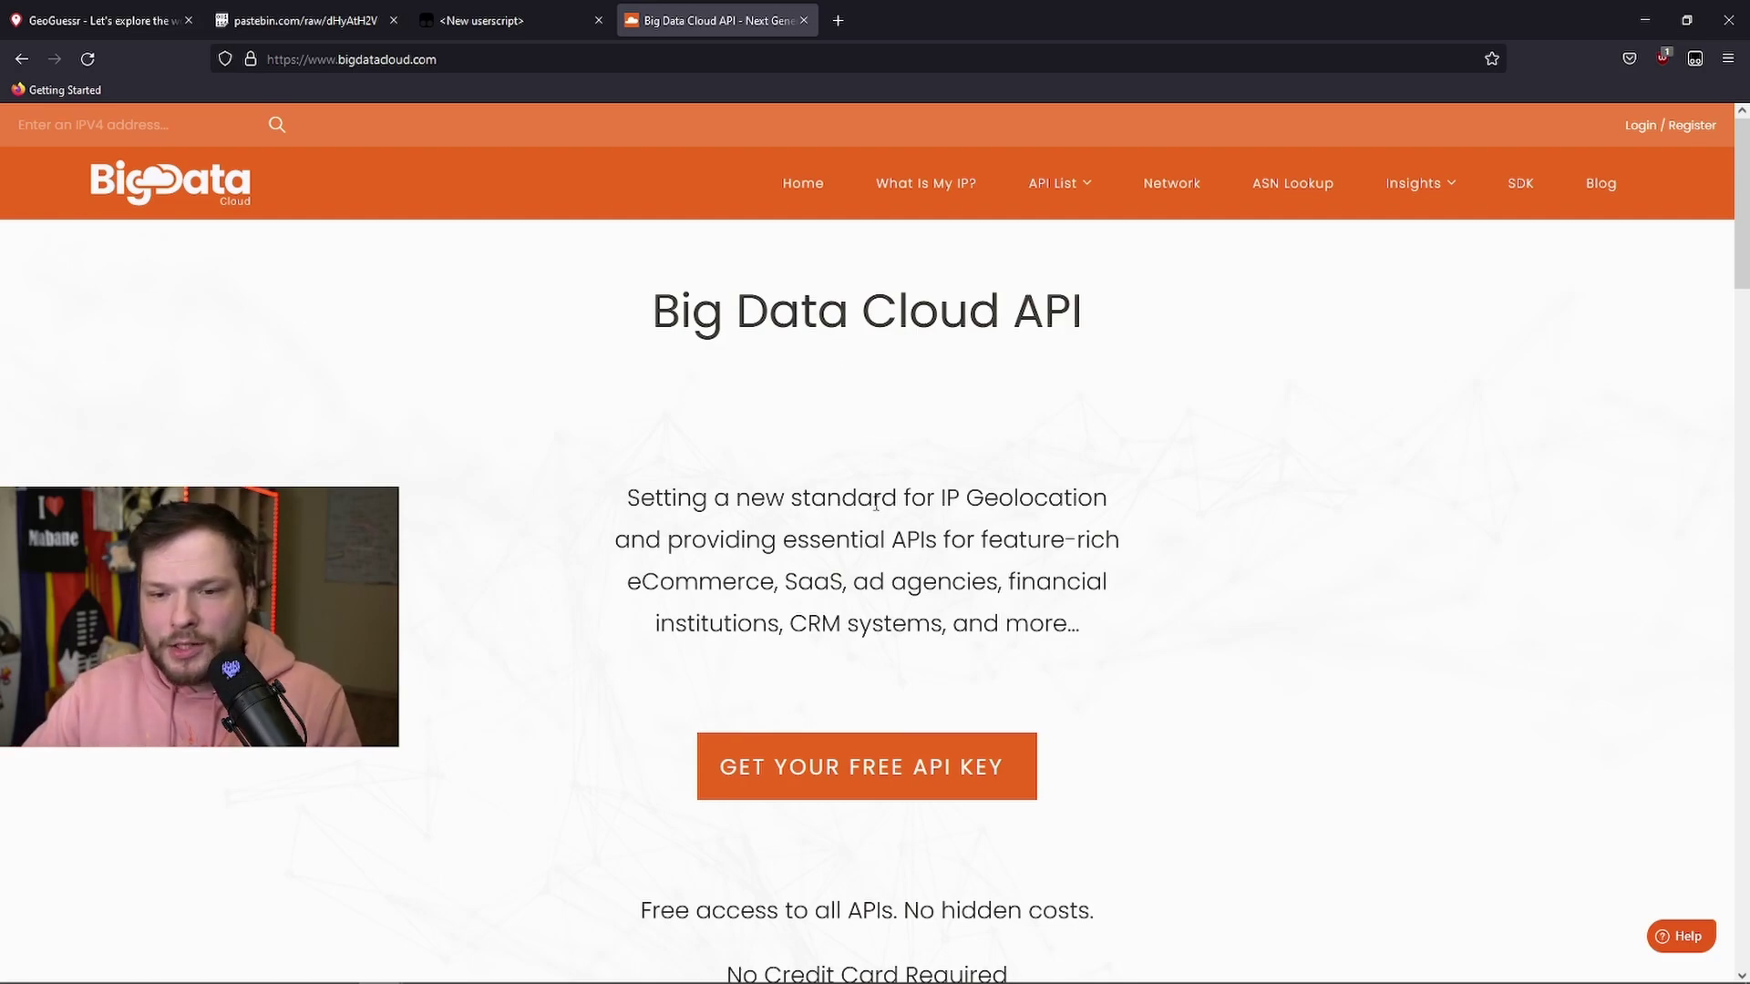
# Request a free API key on the Big Data Cloud site and choose to create a new account
pyautogui.scroll(-2, 935, 675)
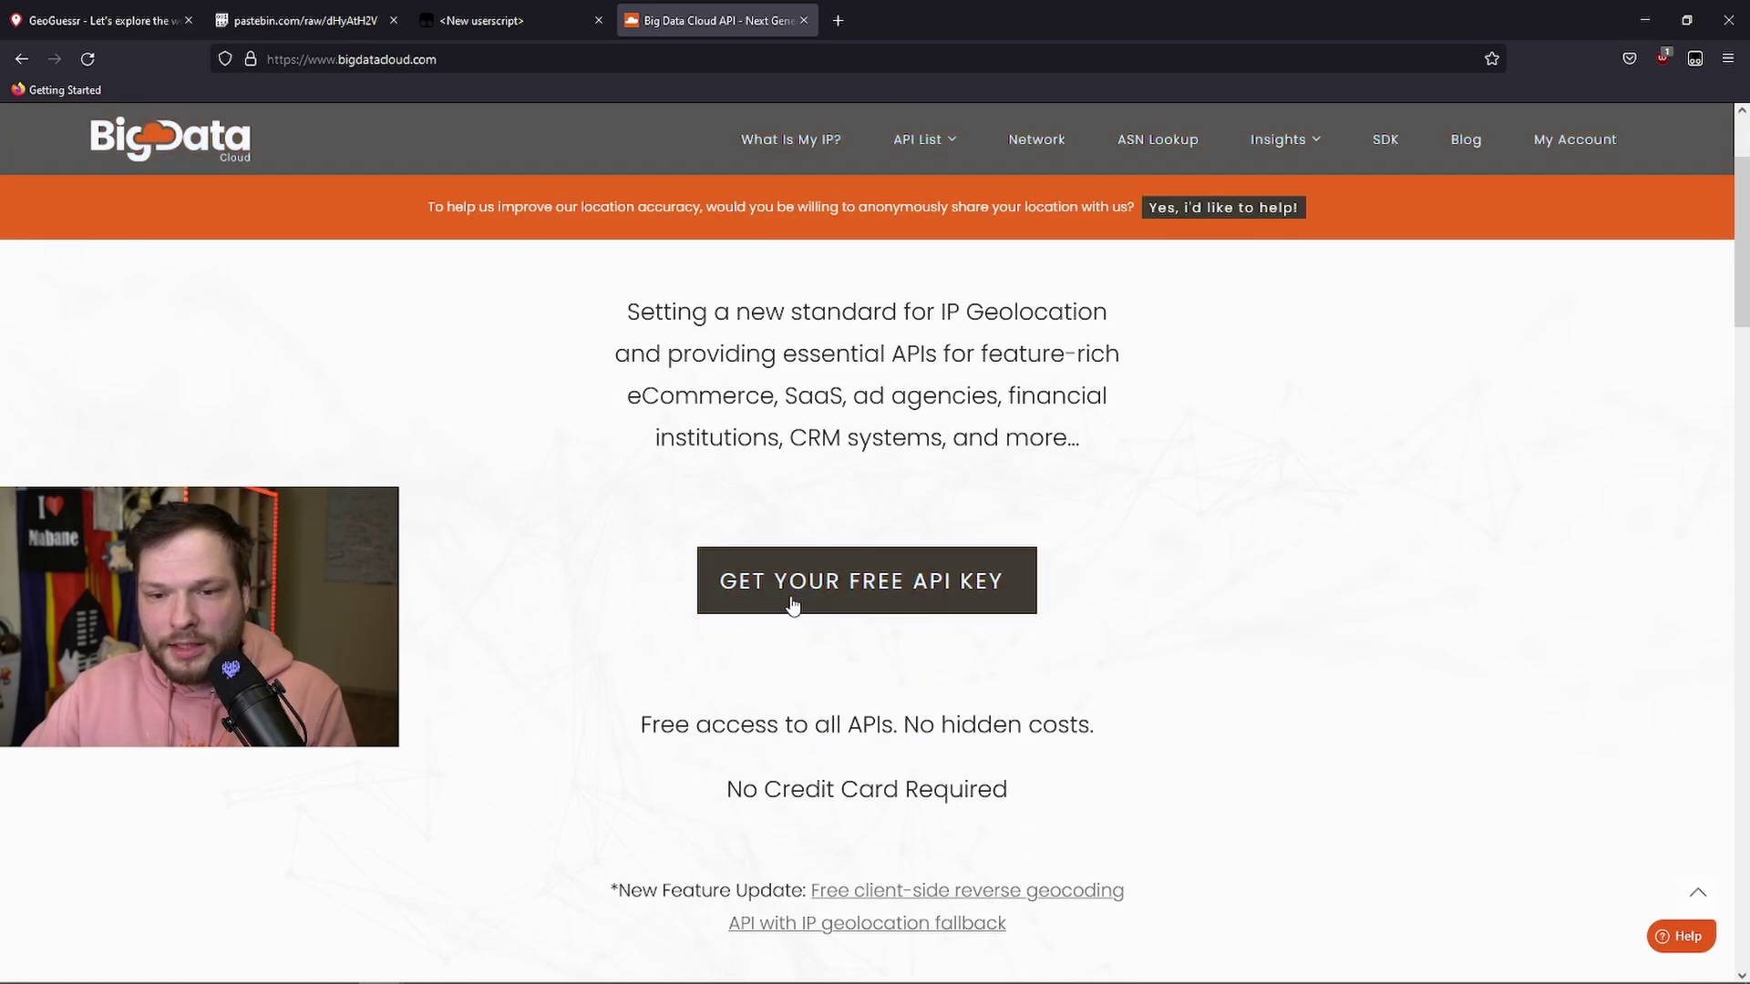
pyautogui.click(866, 601)
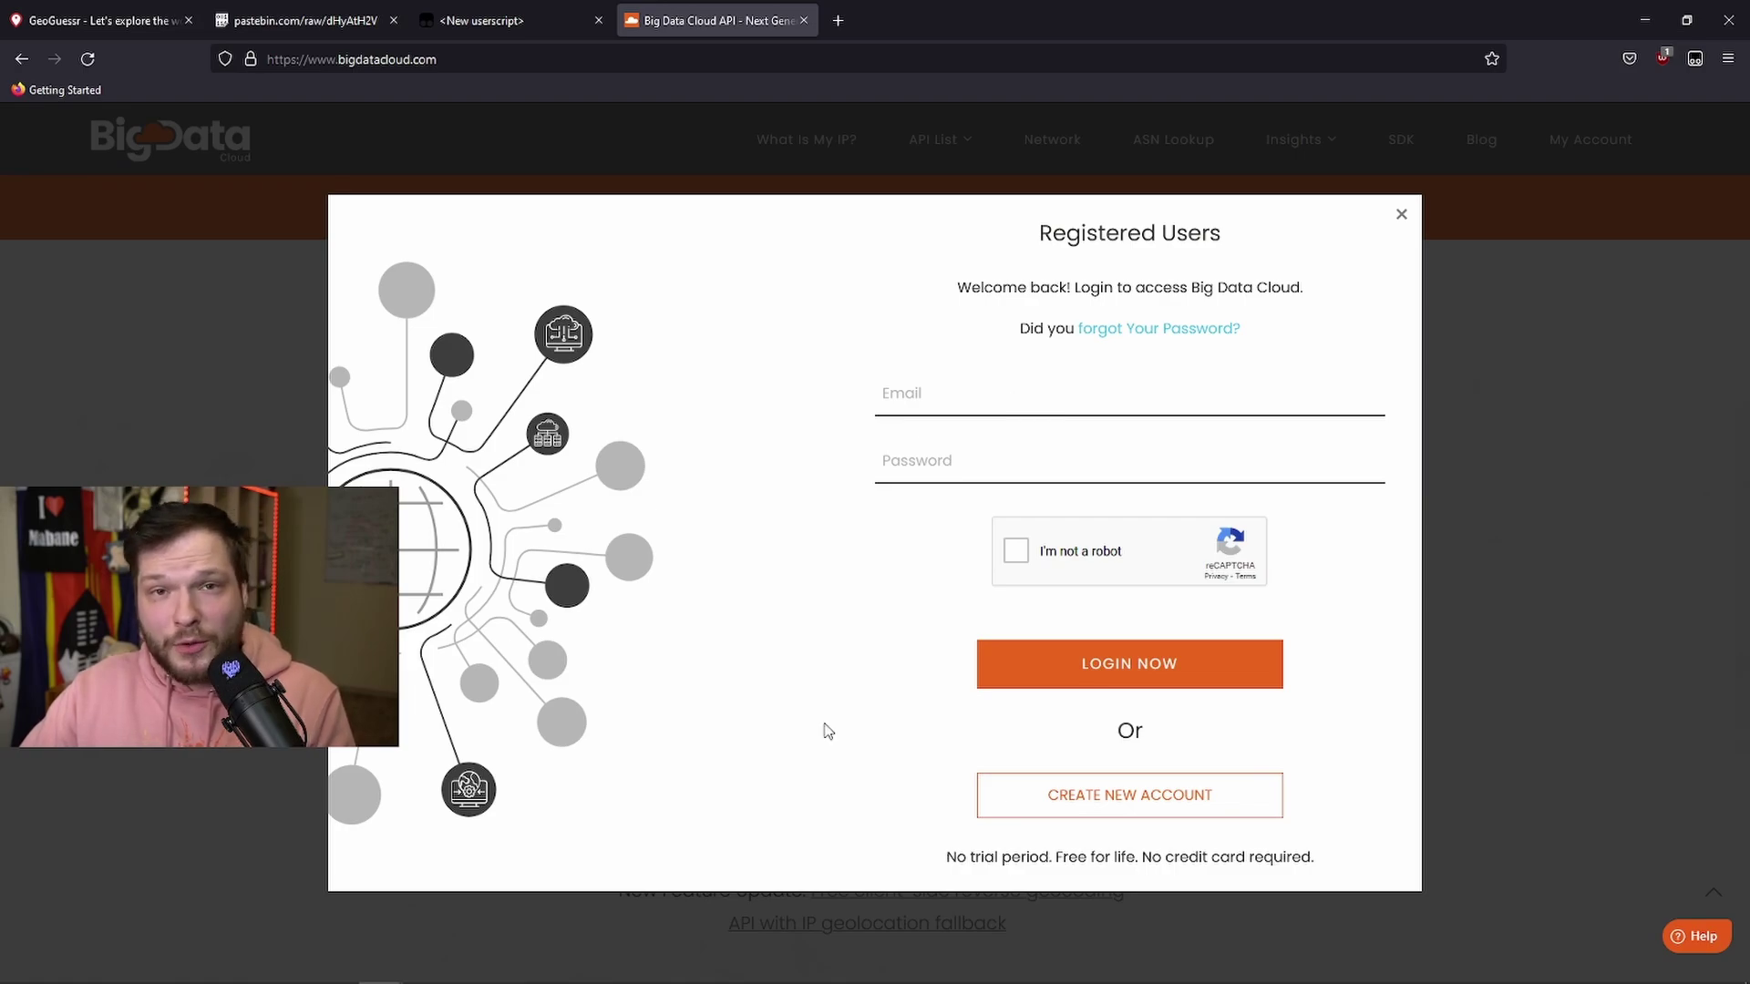
pyautogui.click(1148, 816)
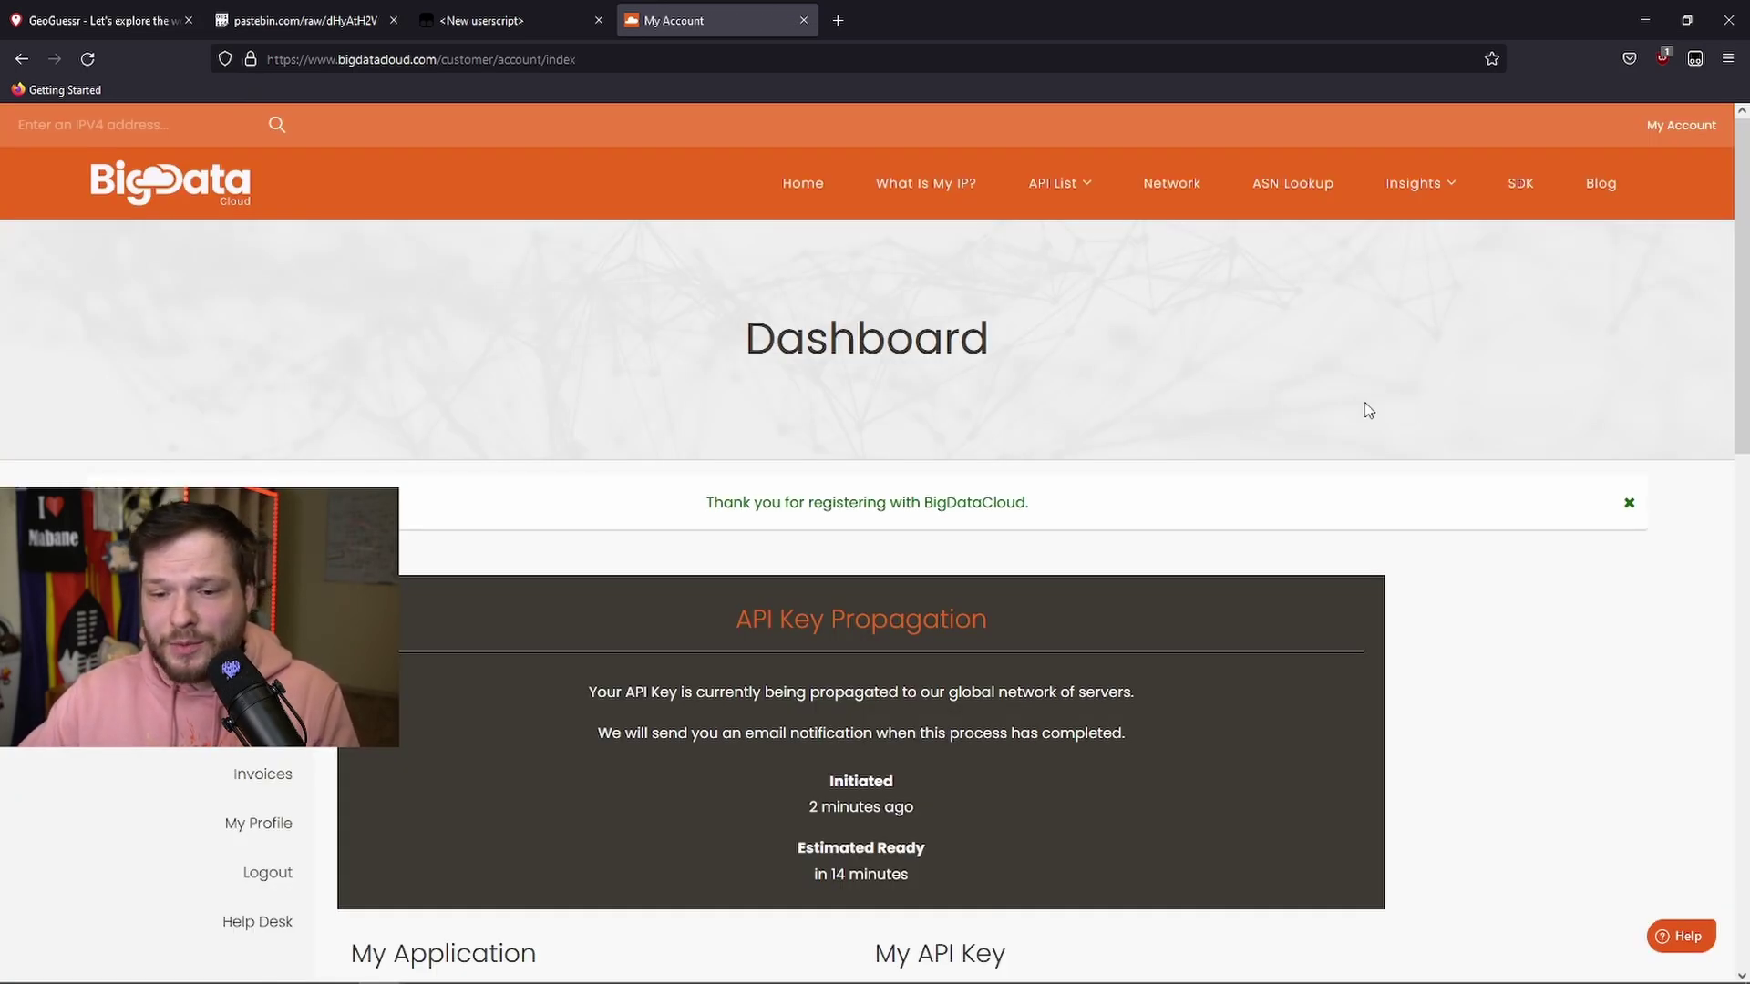
# Copy the account's API key from the Big Data Cloud dashboard
pyautogui.scroll(-1, 1103, 562)
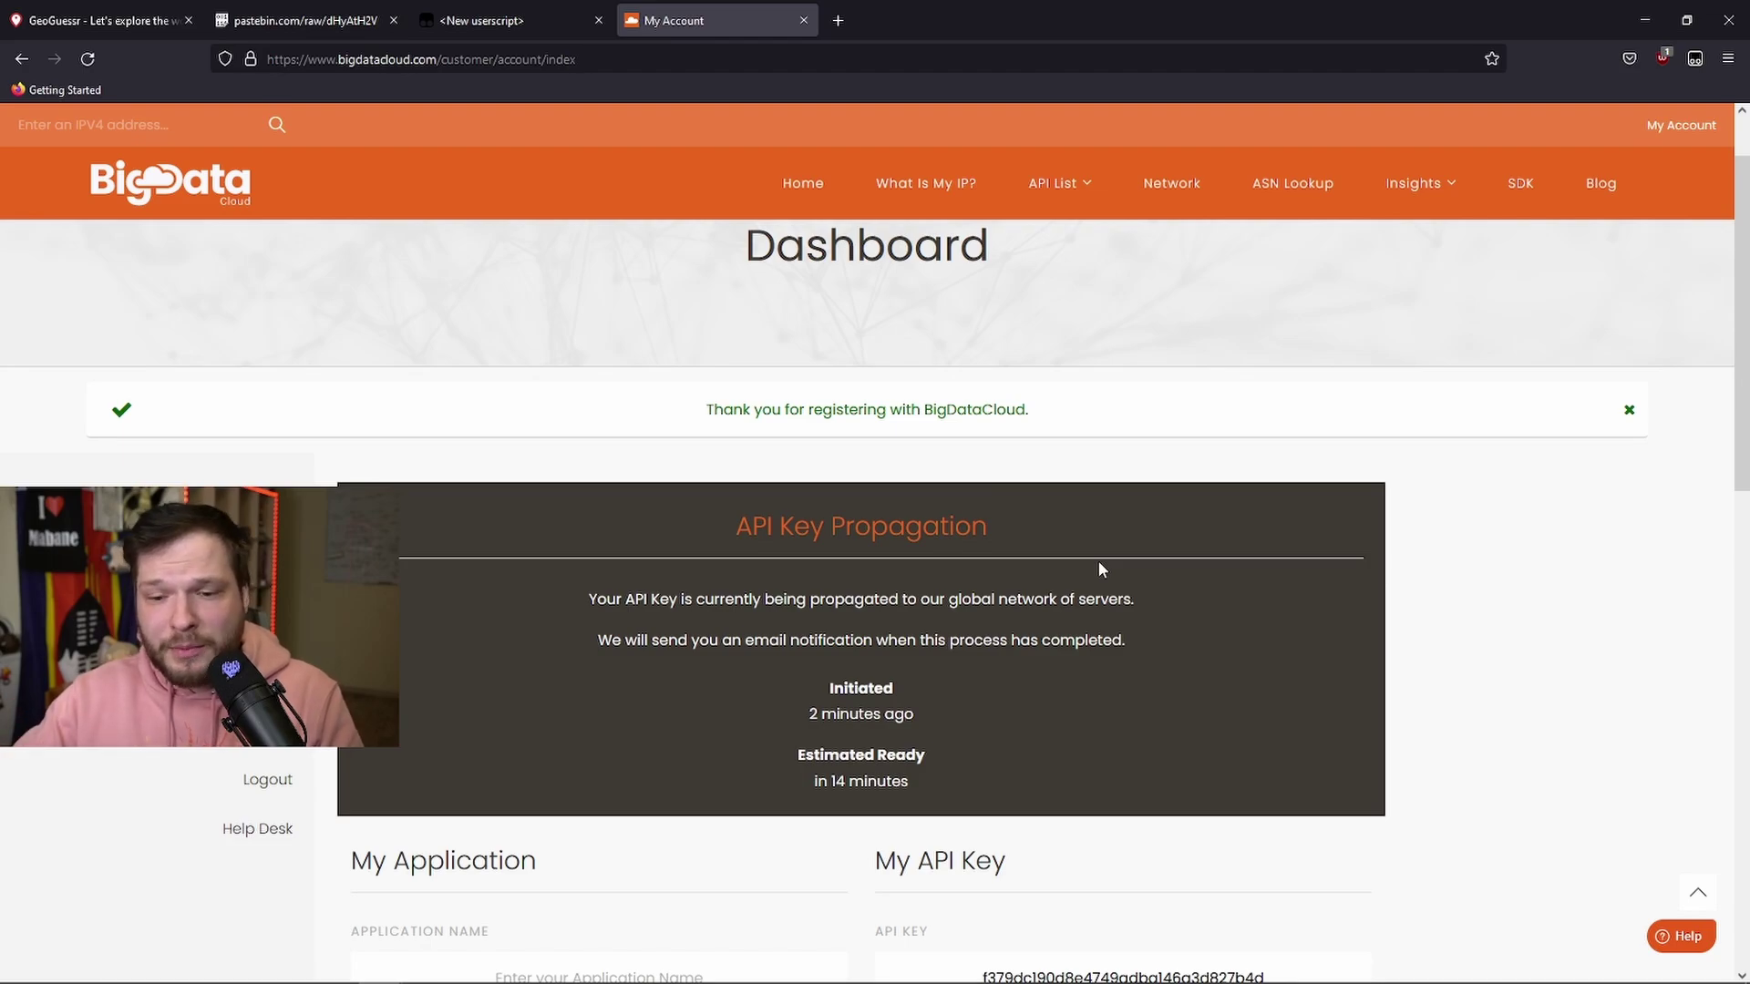
pyautogui.scroll(-3, 1098, 562)
pyautogui.moveTo(981, 719); pyautogui.dragTo(1294, 719)
pyautogui.rightClick(1148, 719)
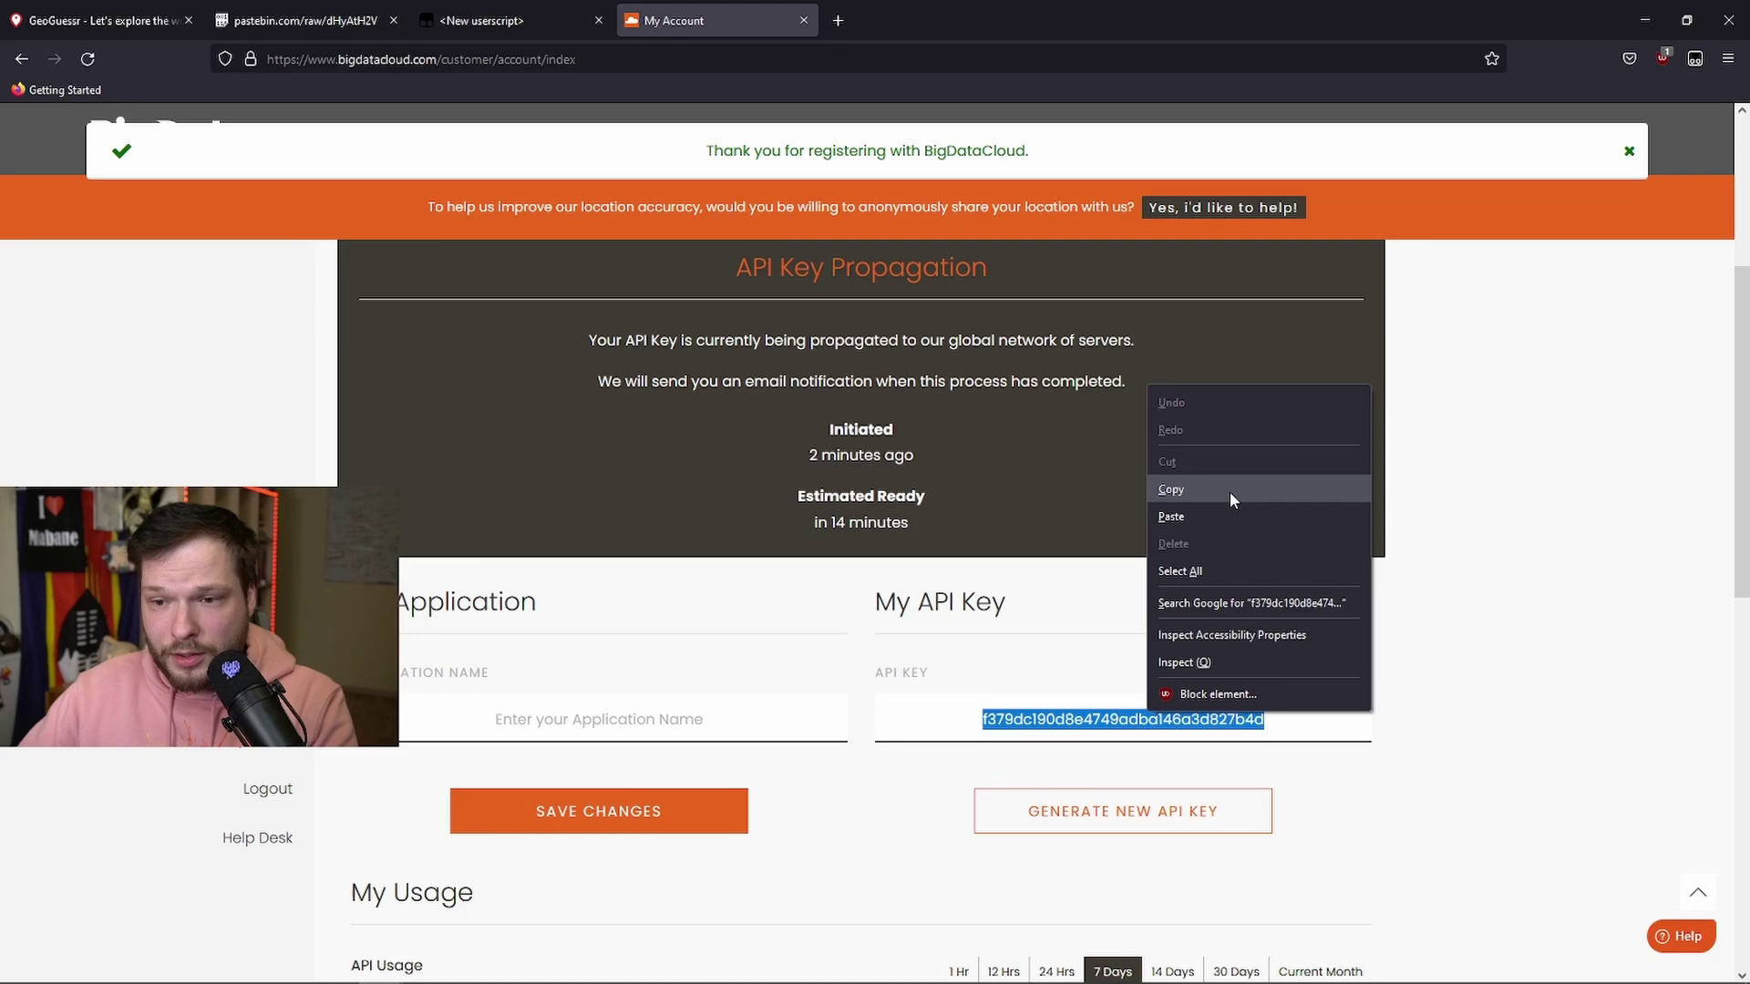
pyautogui.click(1229, 490)
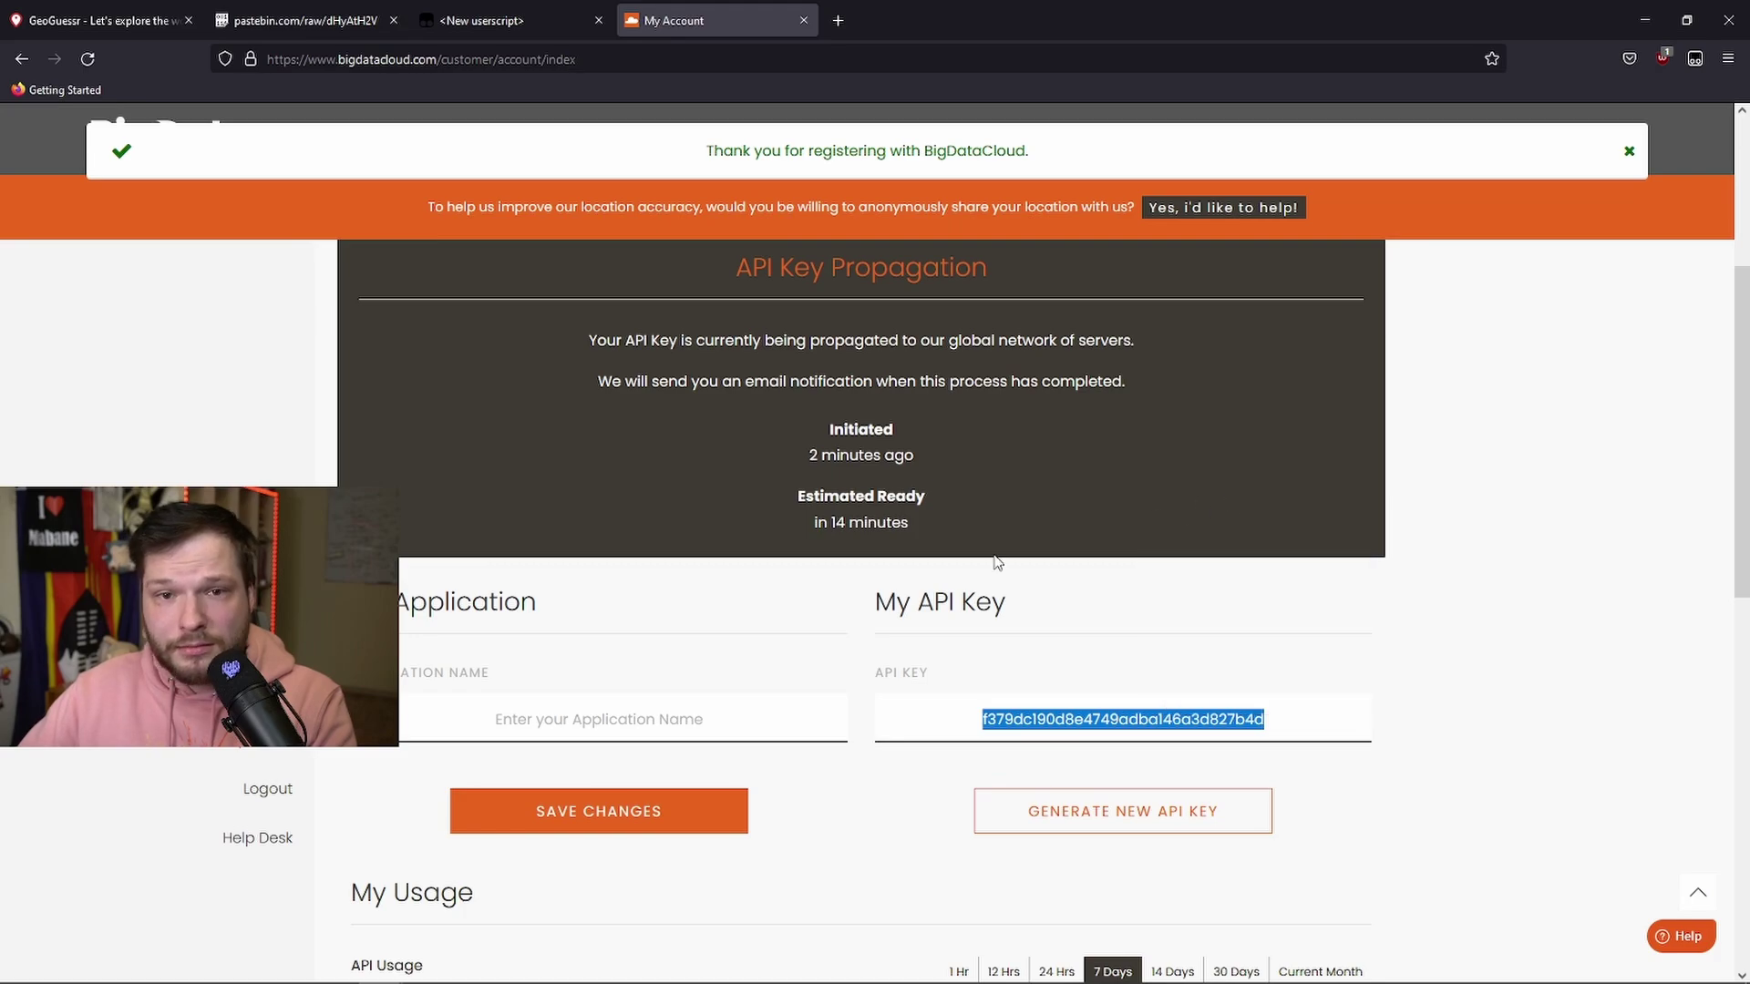
# Replace the ENTER_API_KEY_HERE placeholder in the userscript with the copied API key, keeping the quote marks, and save the script
pyautogui.click(508, 20)
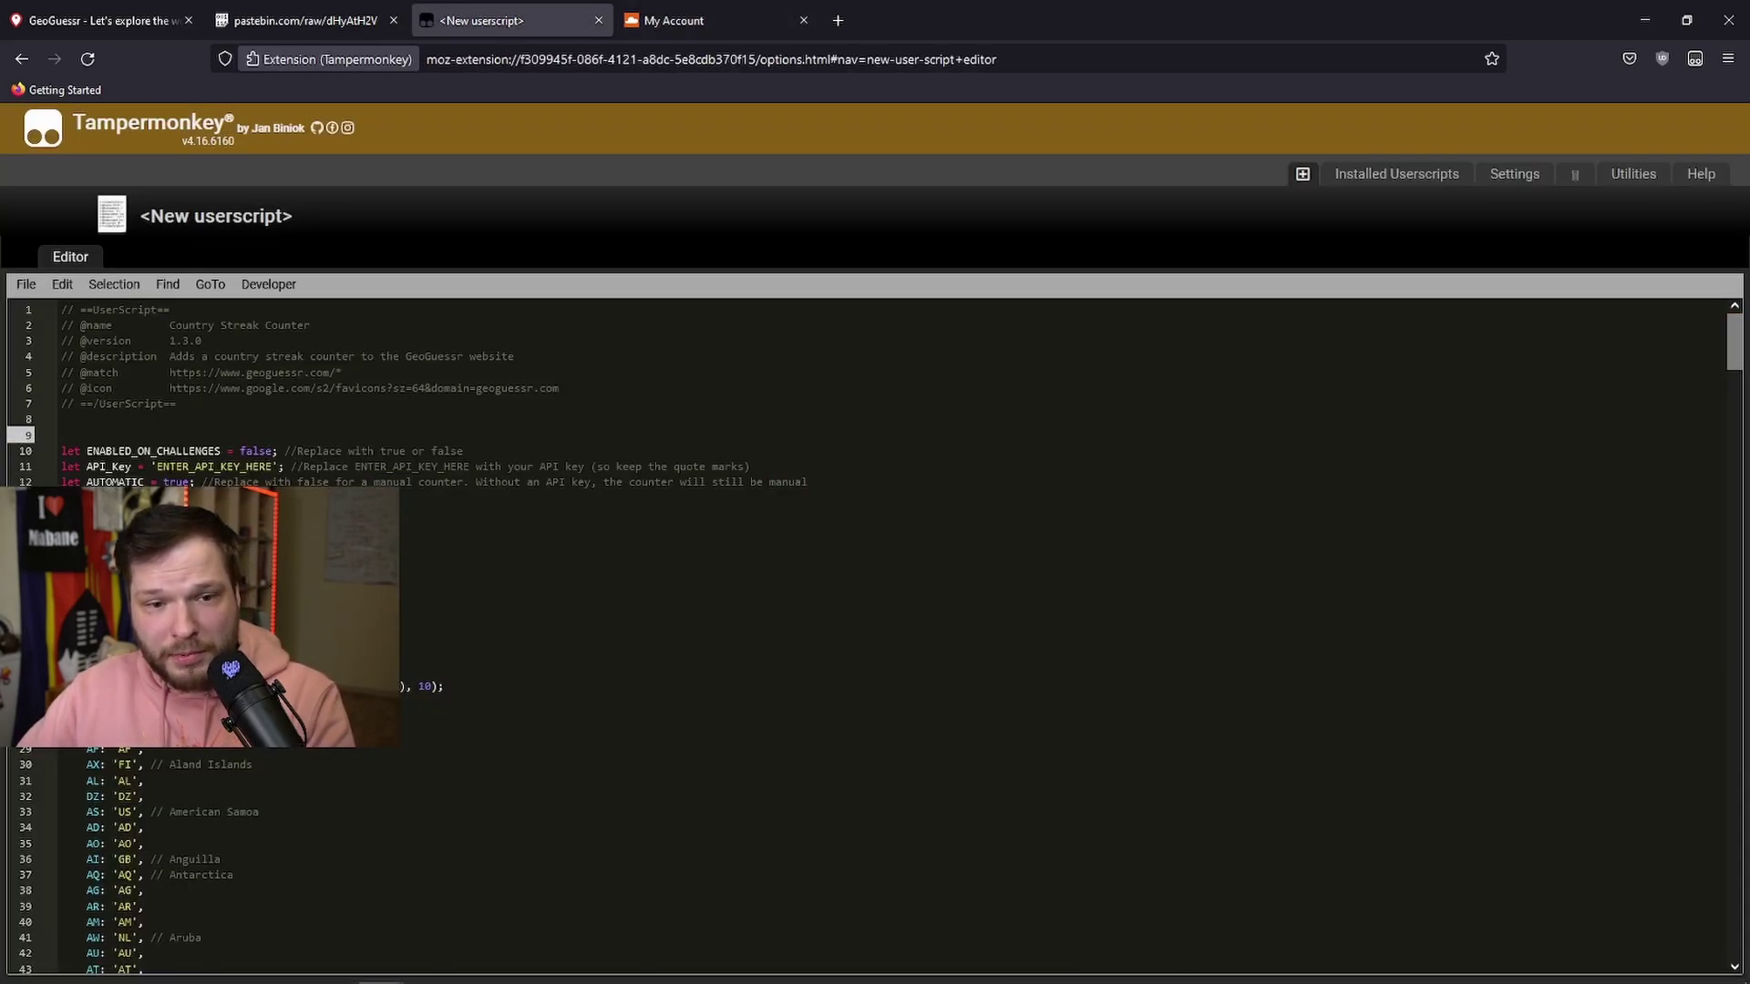
pyautogui.doubleClick(214, 466)
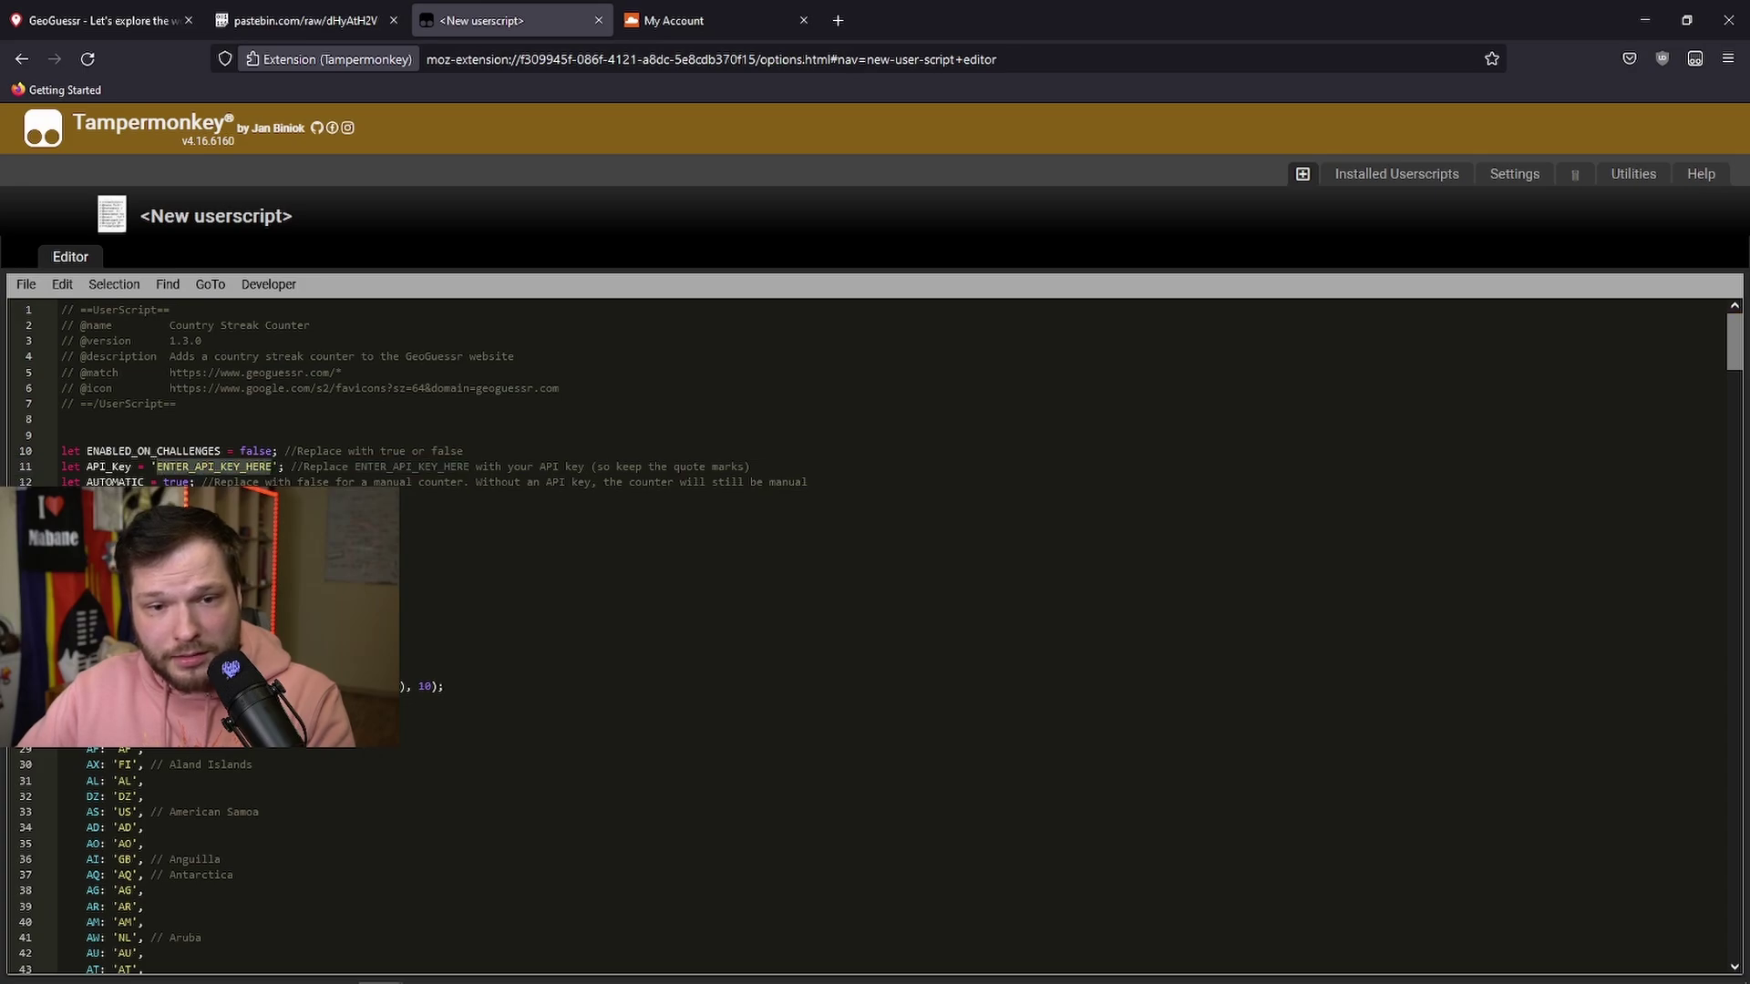
pyautogui.rightClick(244, 467)
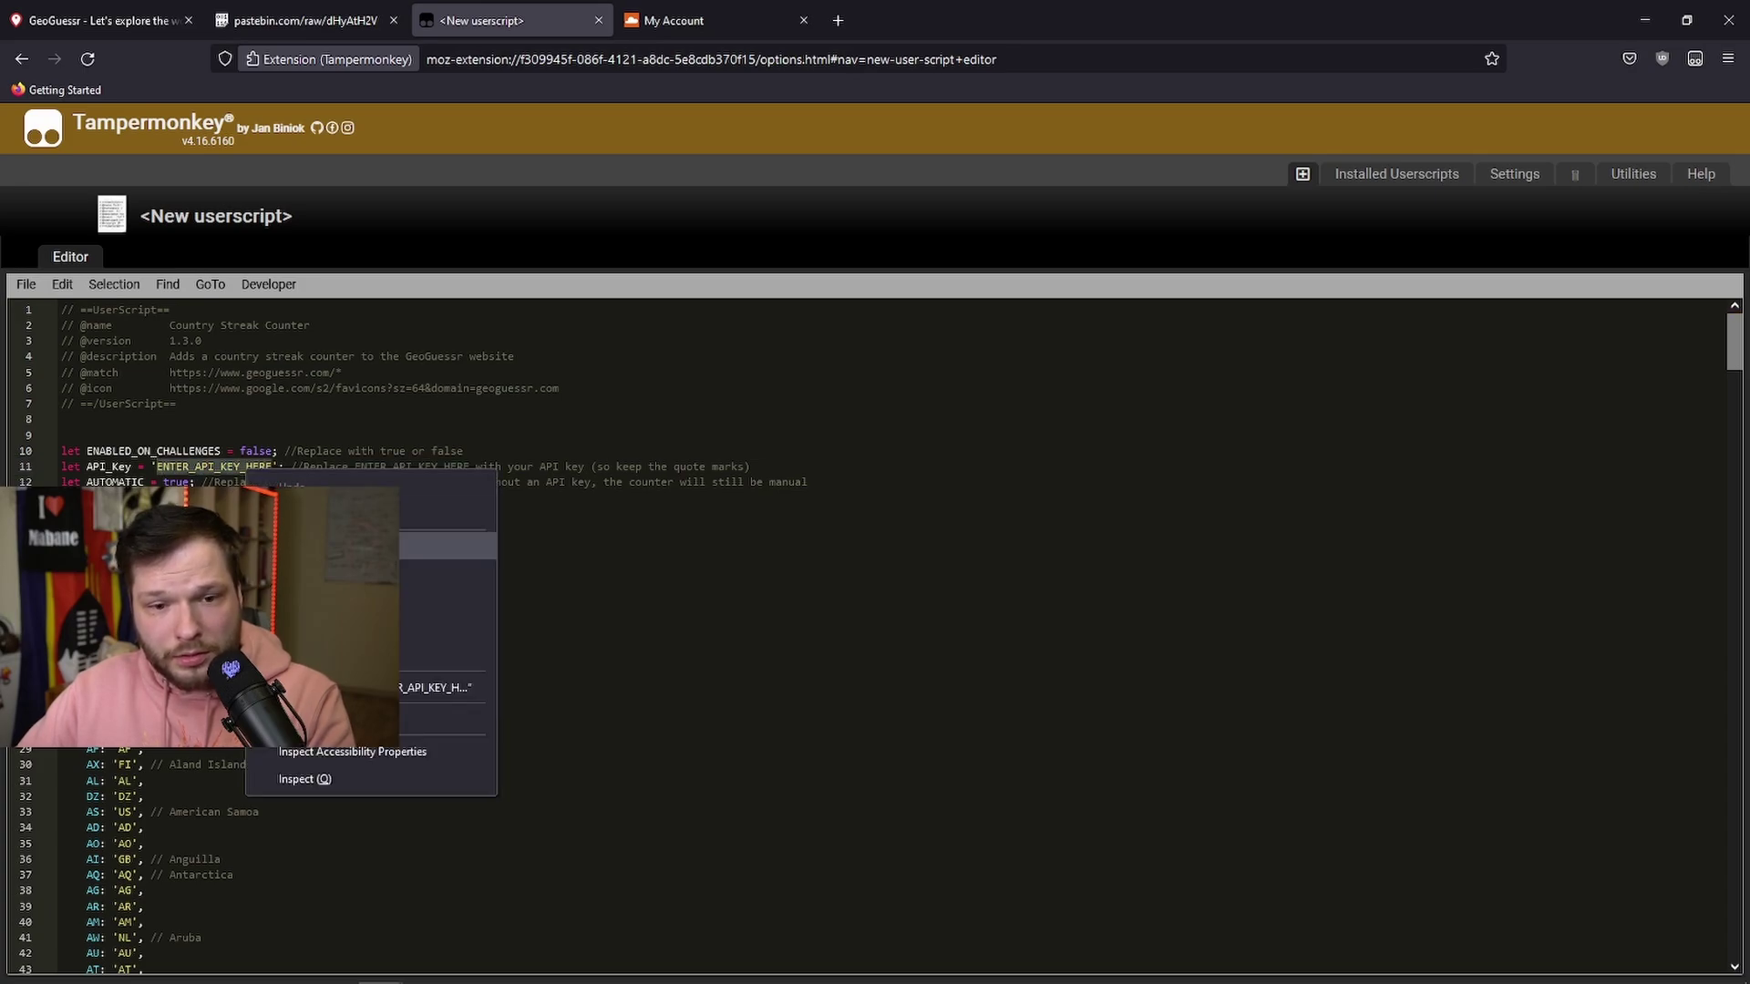
pyautogui.click(446, 576)
pyautogui.click(533, 450)
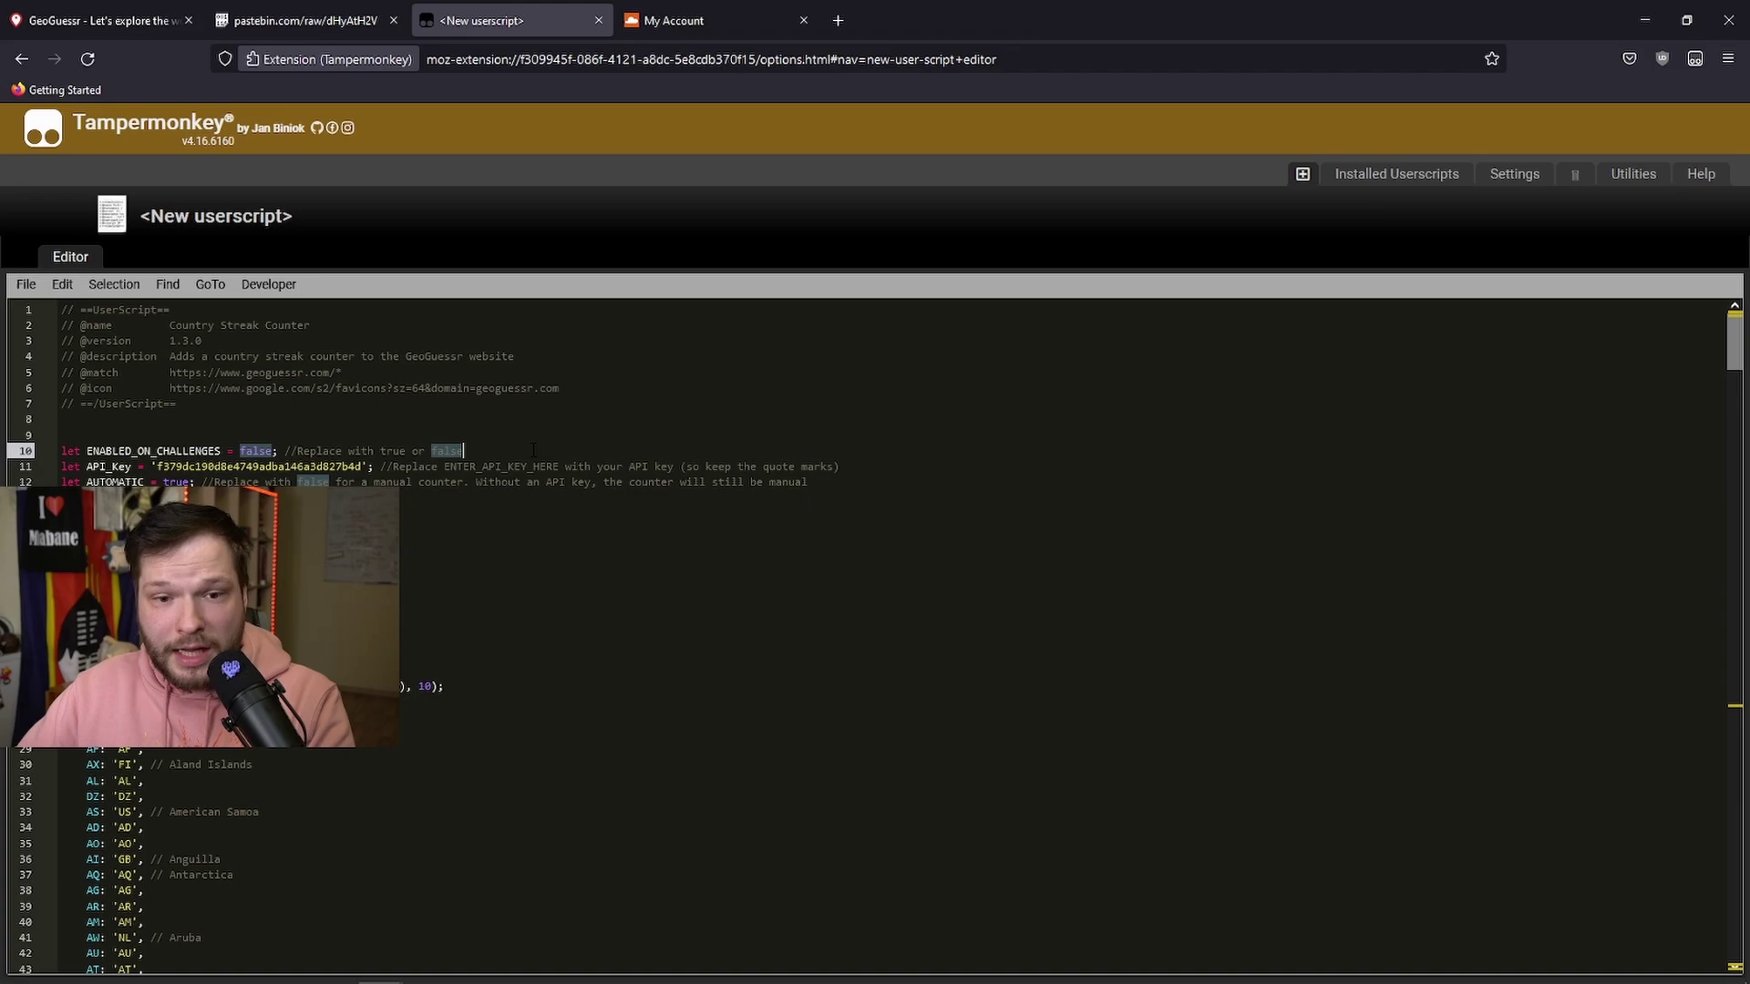
pyautogui.click(26, 287)
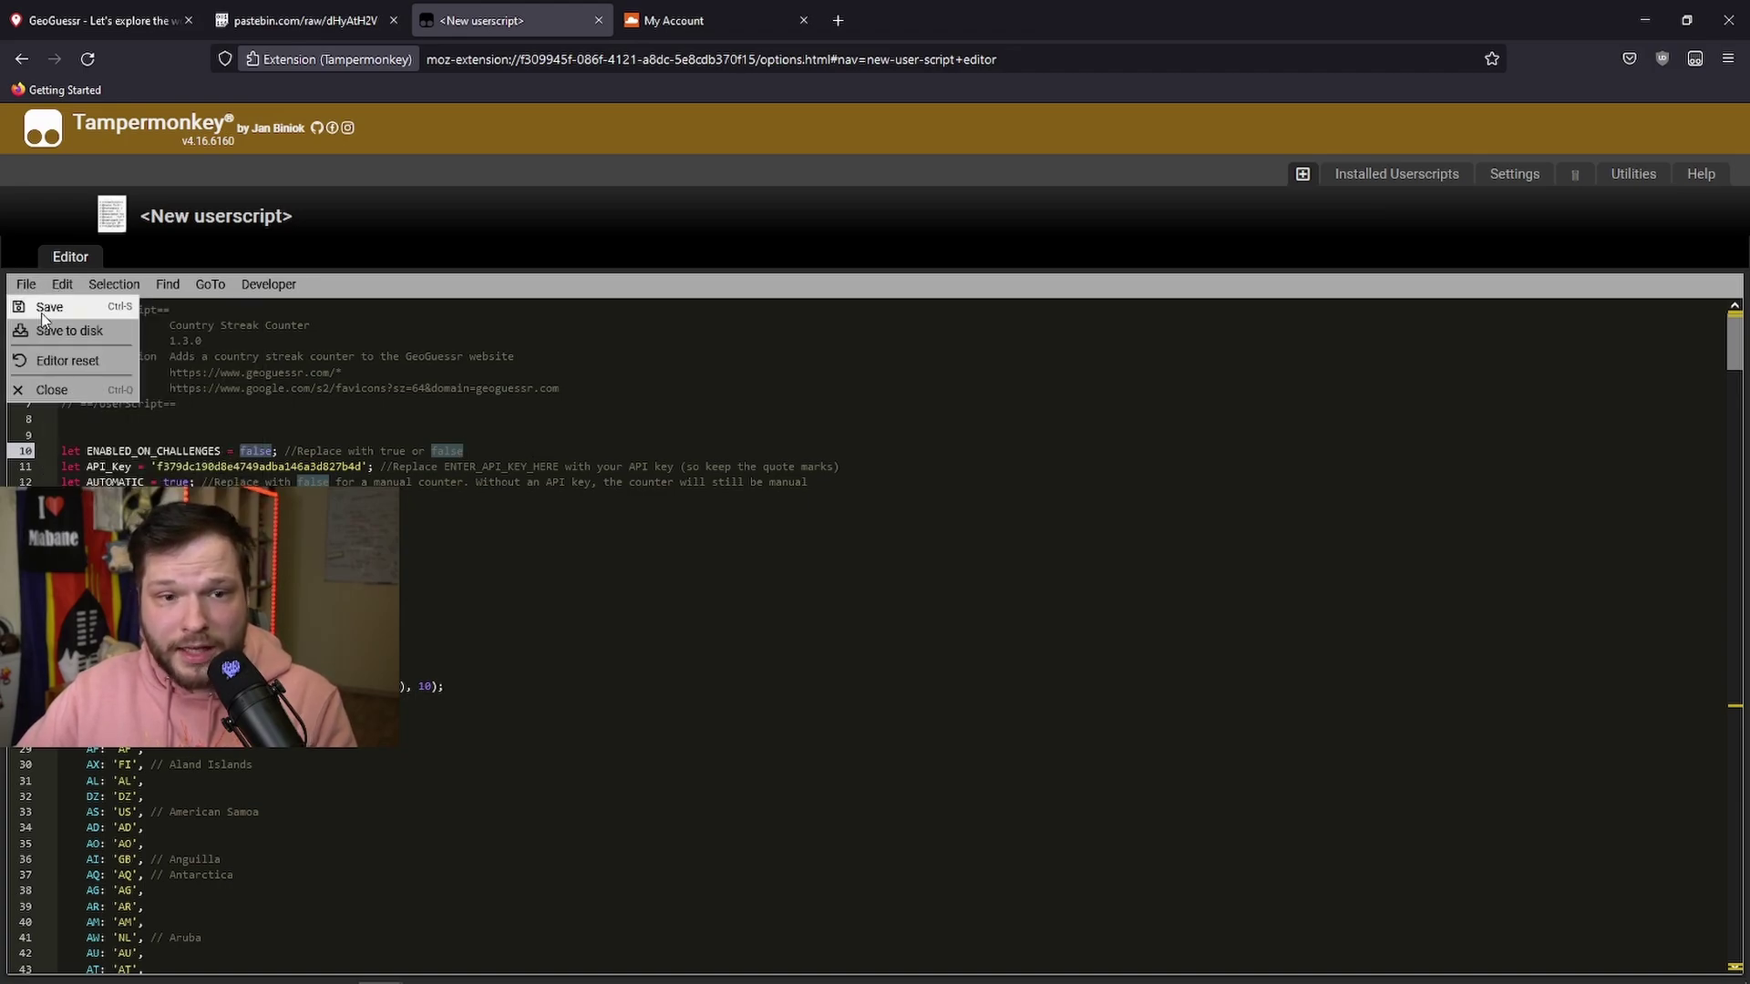
pyautogui.click(50, 307)
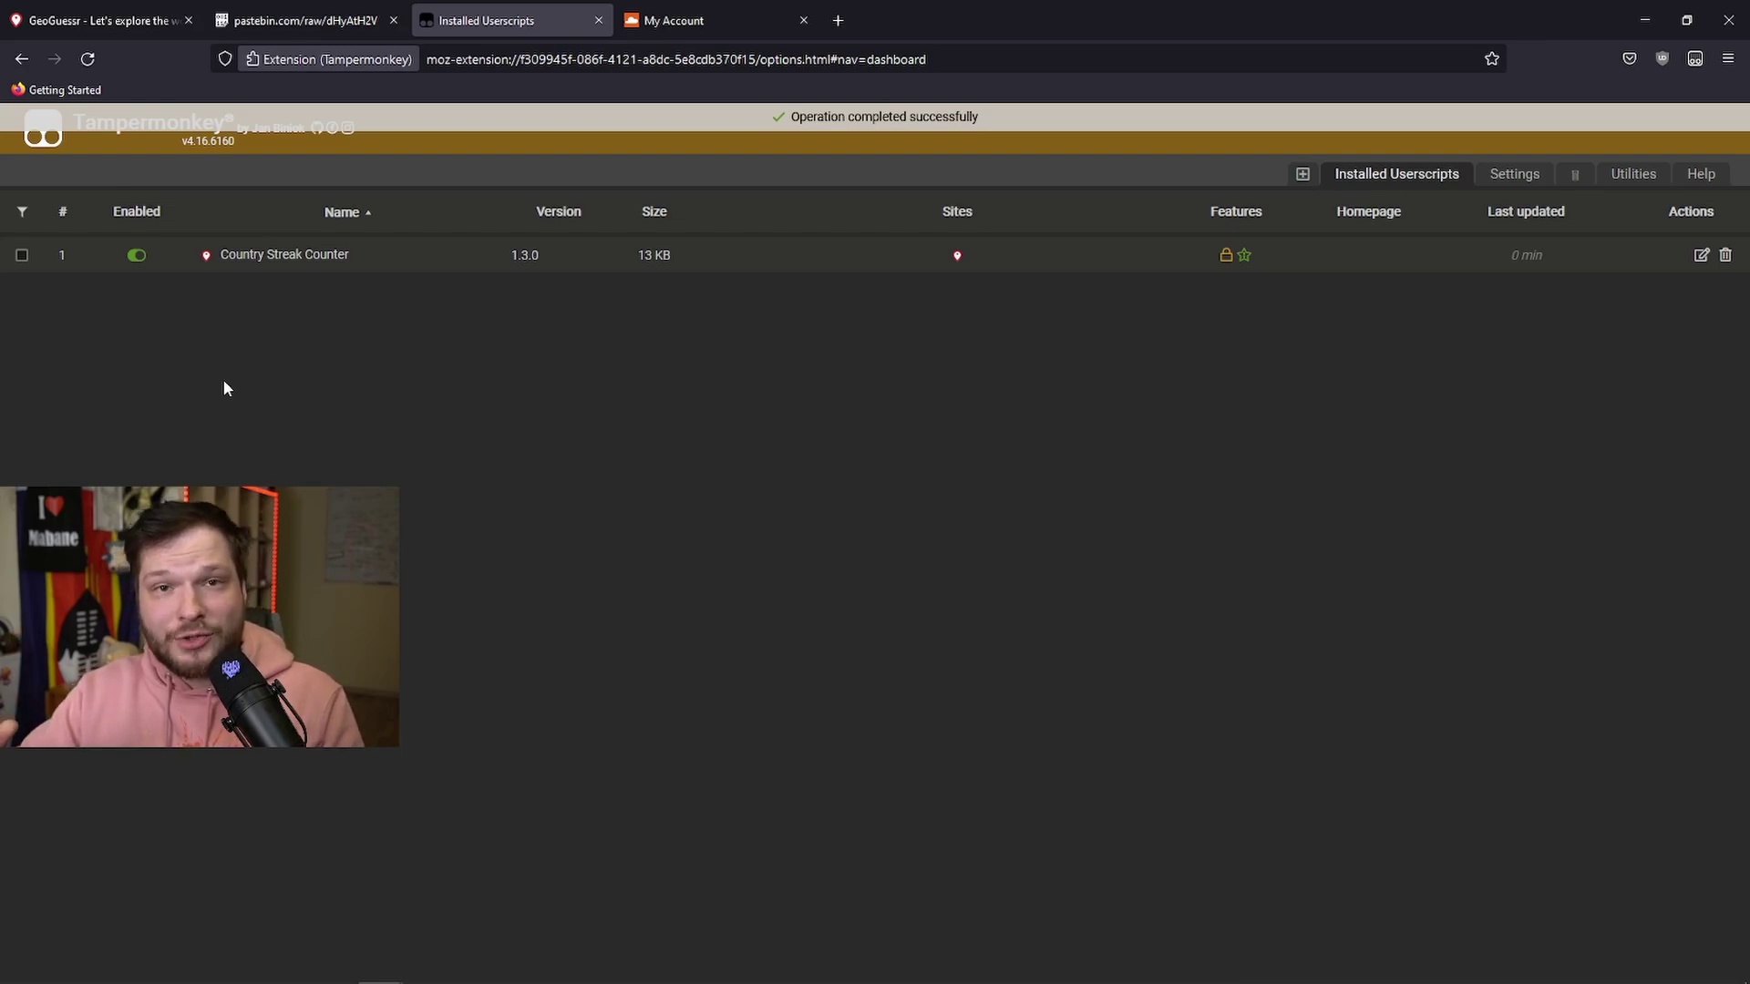
# Return to GeoGuessr, search for "diverse", open the first A Diverse World map and start a game on it
pyautogui.hotkey('ctrl', 'Tab')
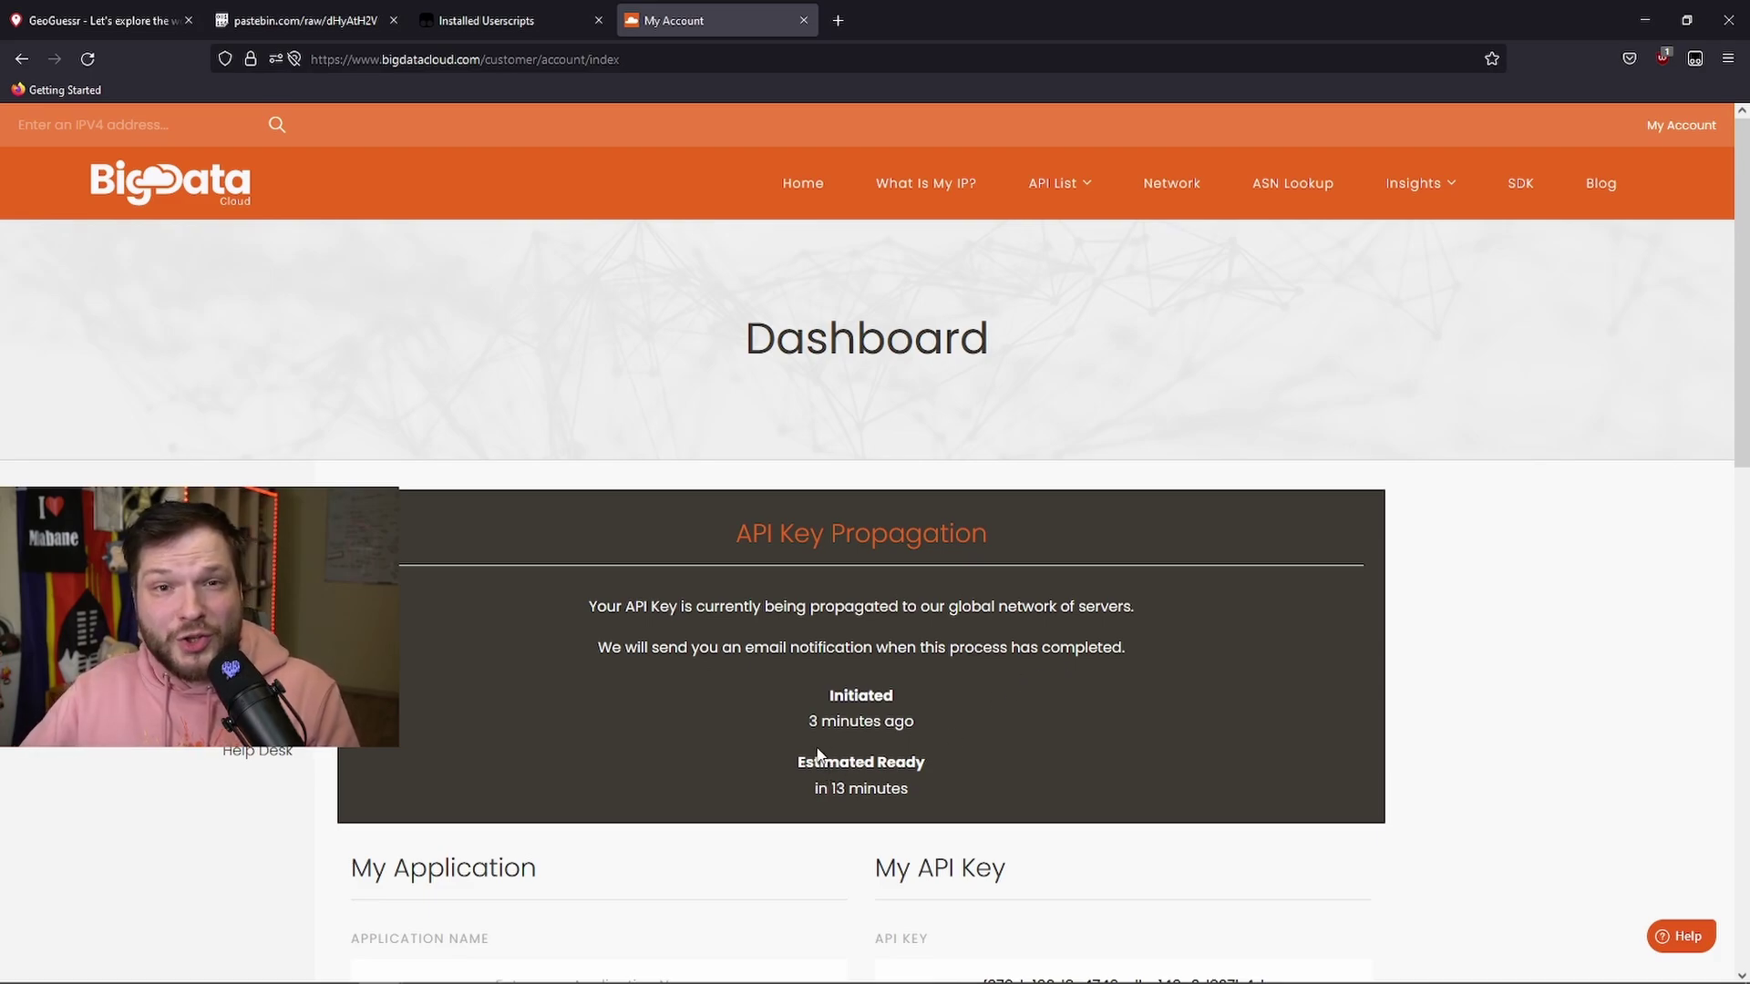
pyautogui.click(122, 23)
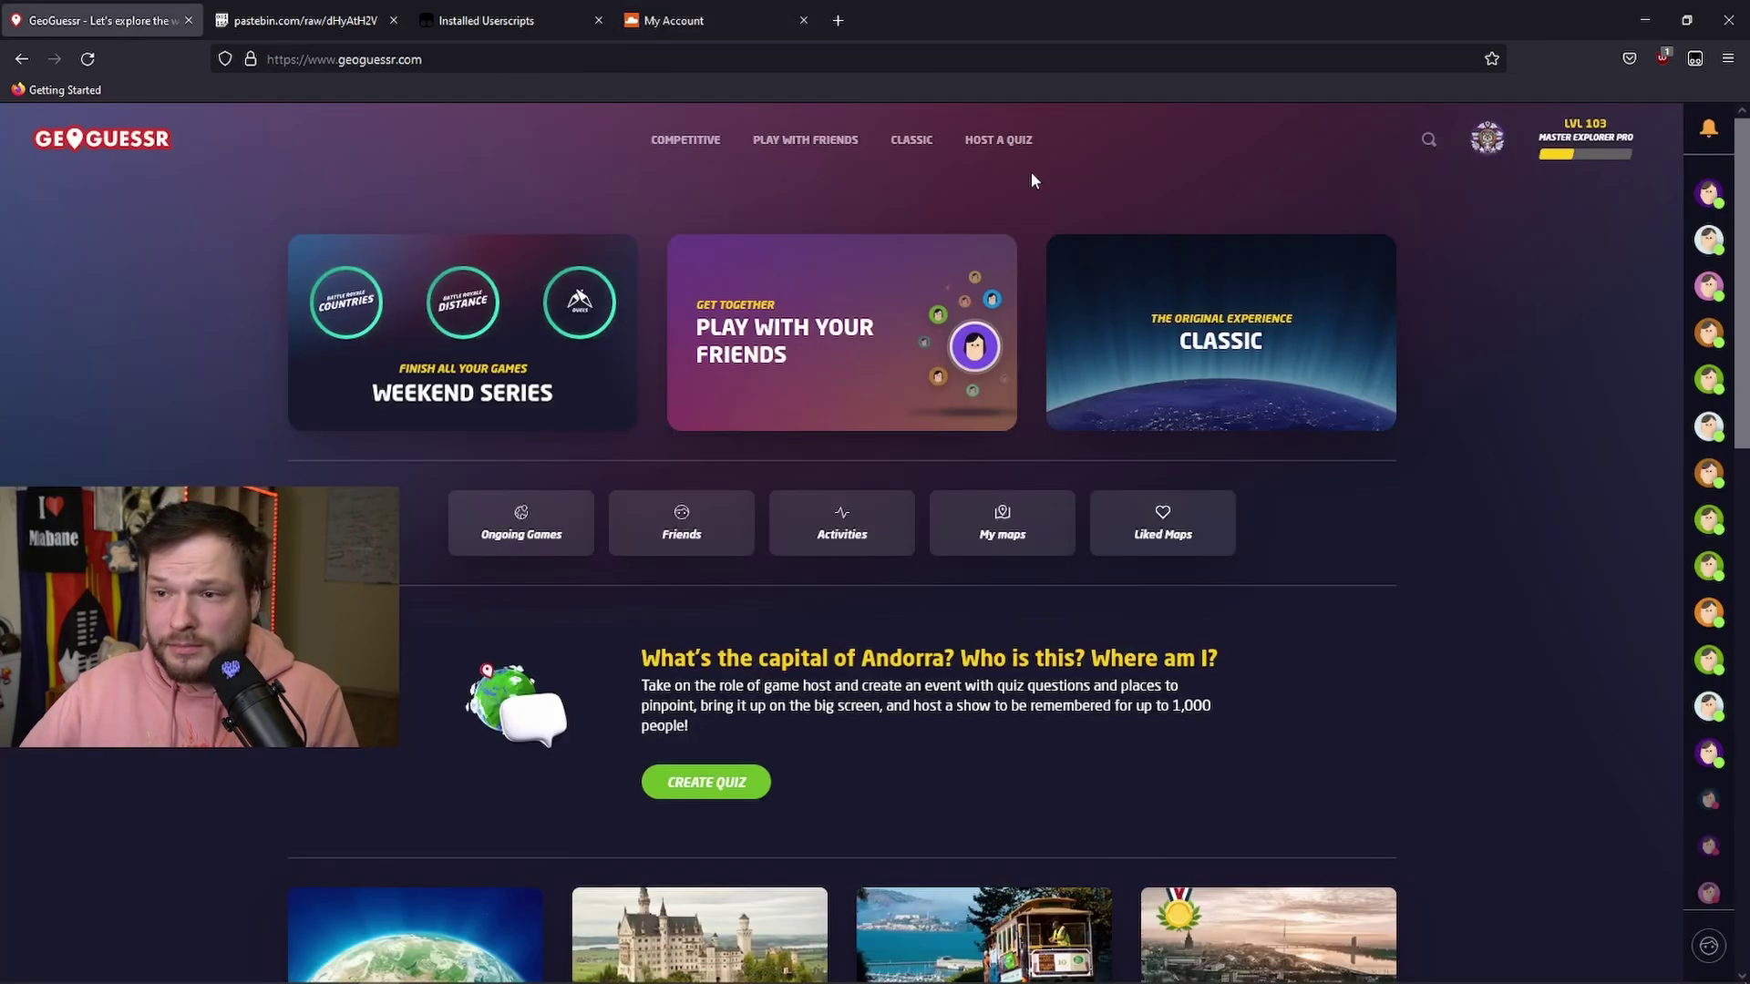
pyautogui.click(1429, 141)
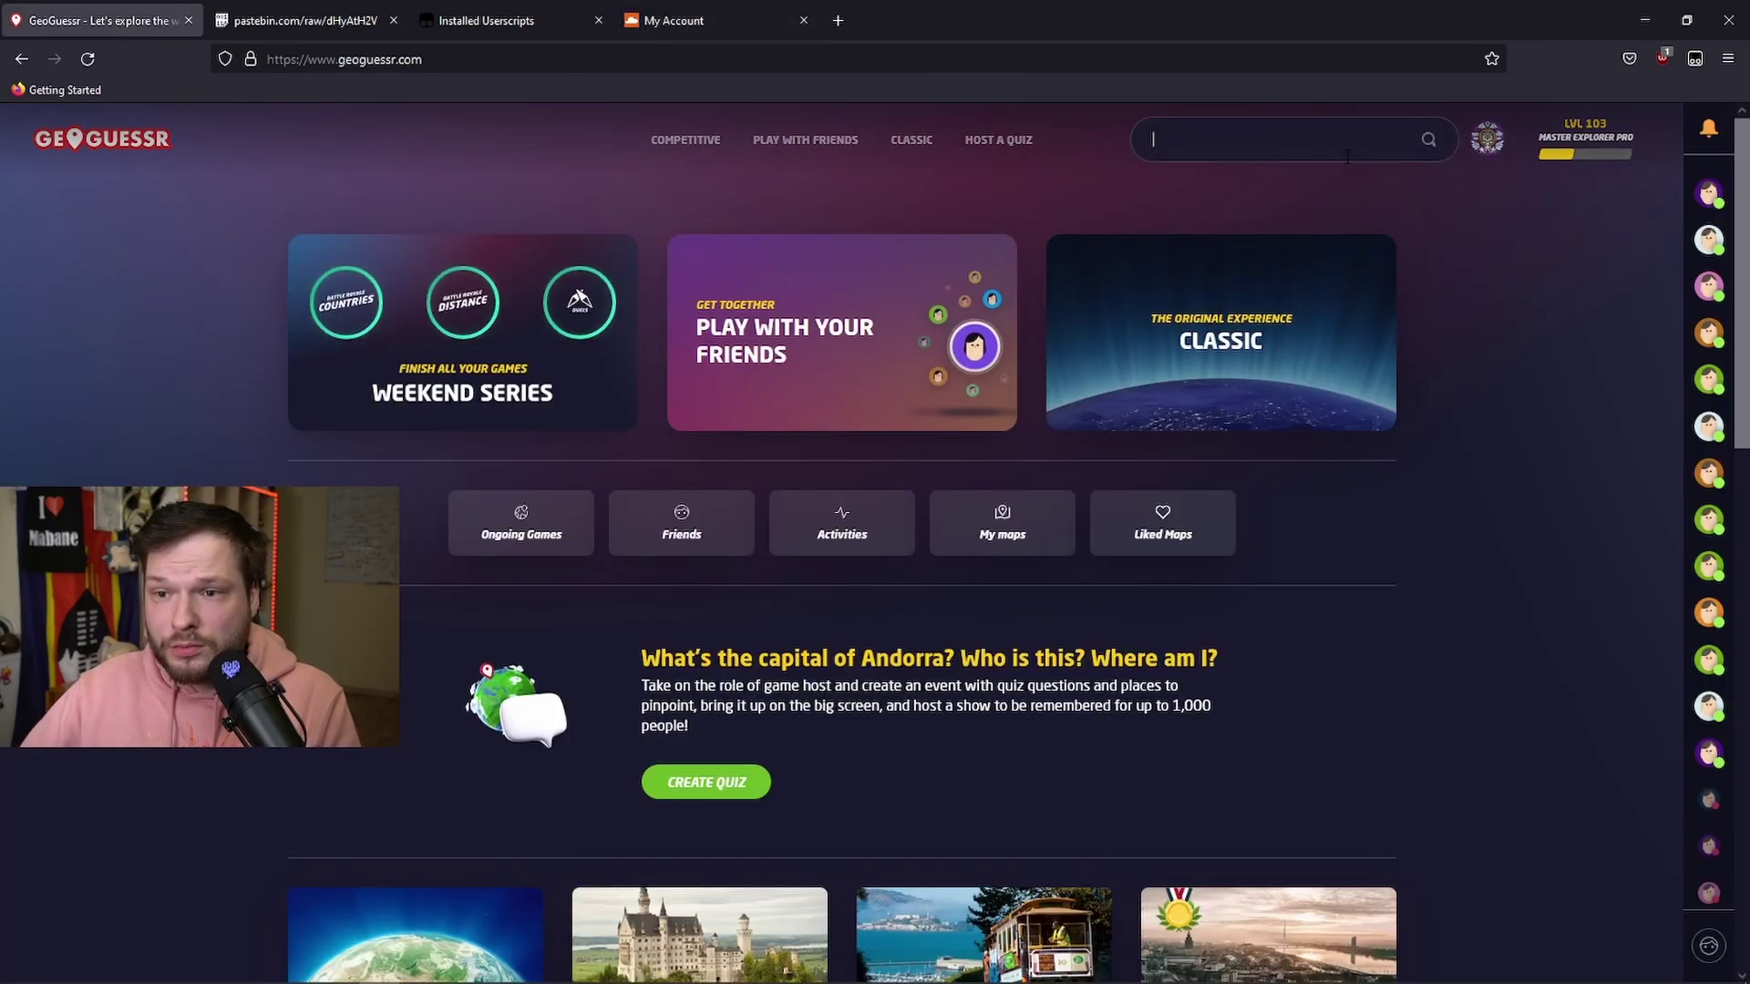
pyautogui.write('diverse')
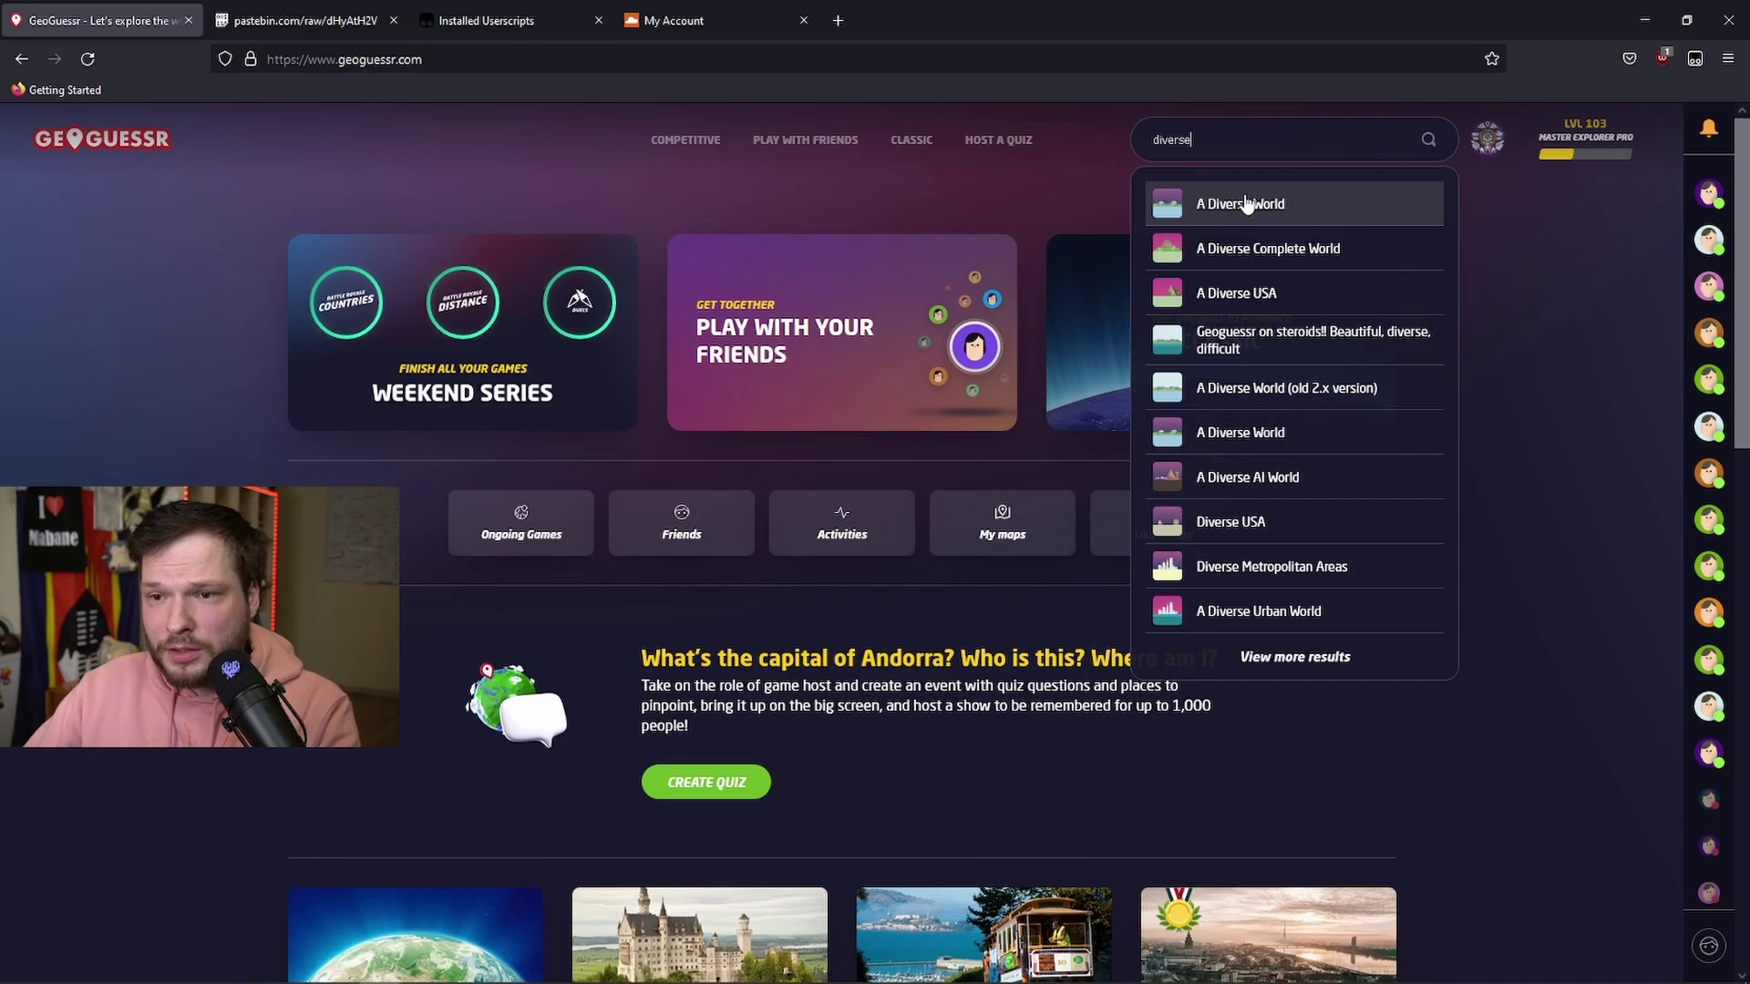
pyautogui.click(1244, 203)
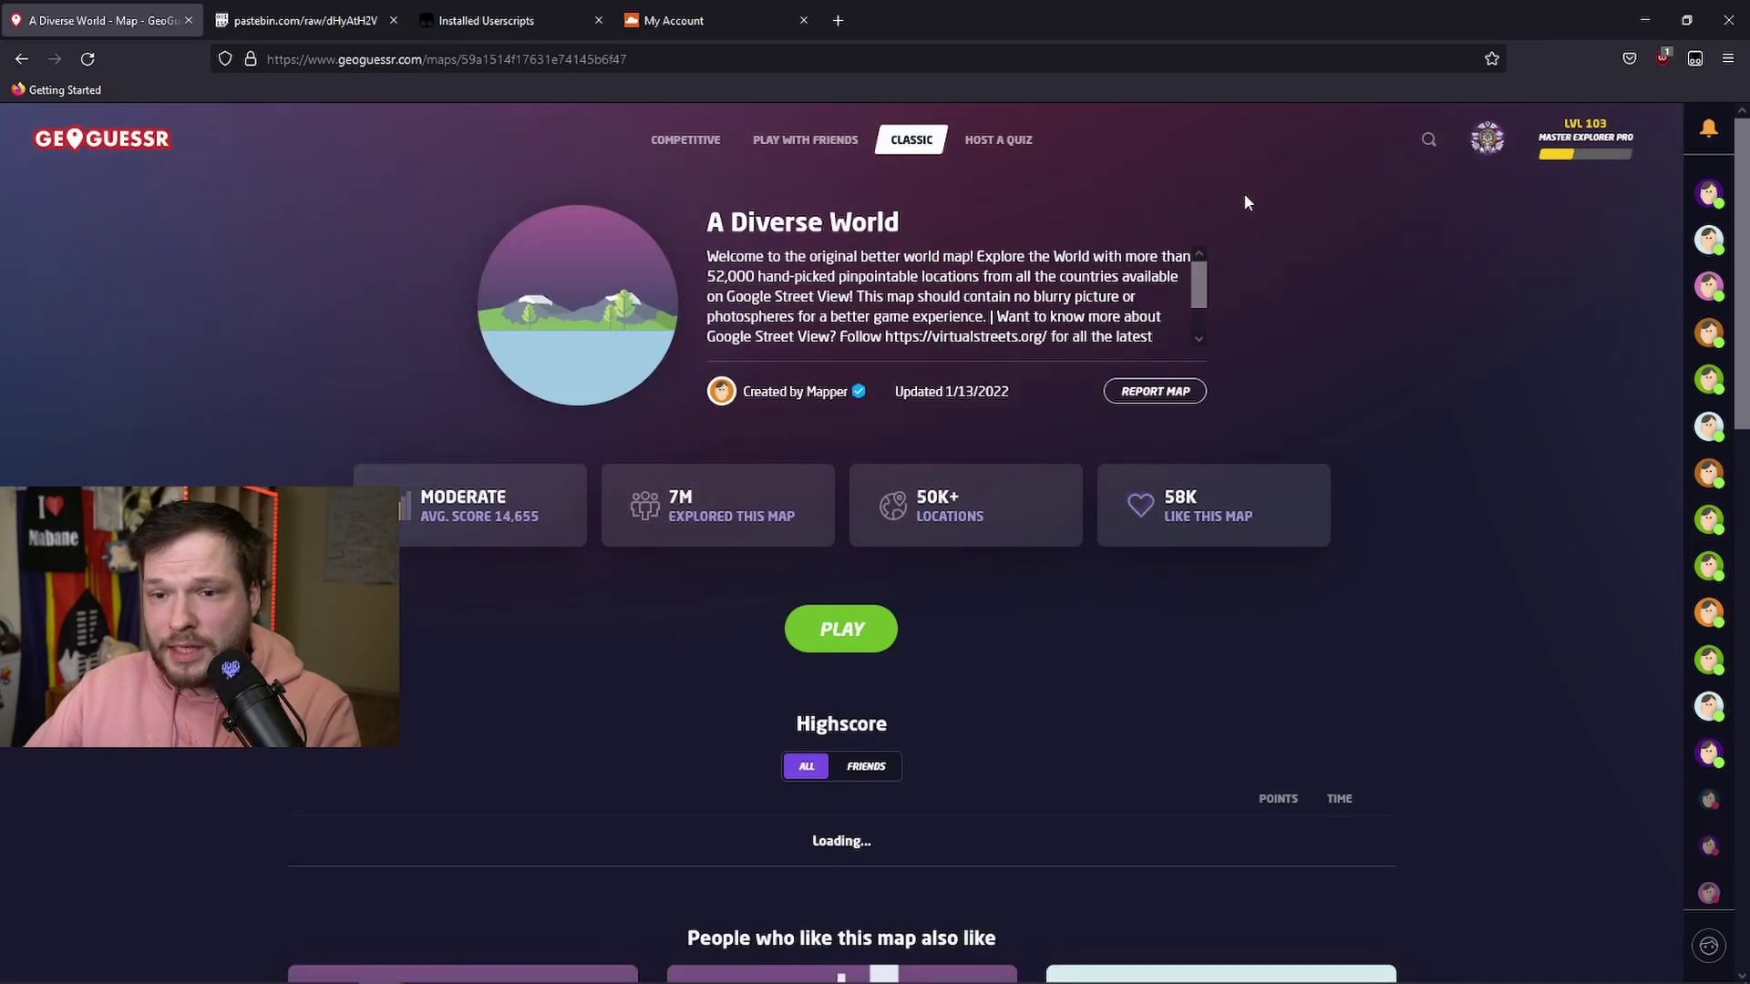
pyautogui.click(844, 640)
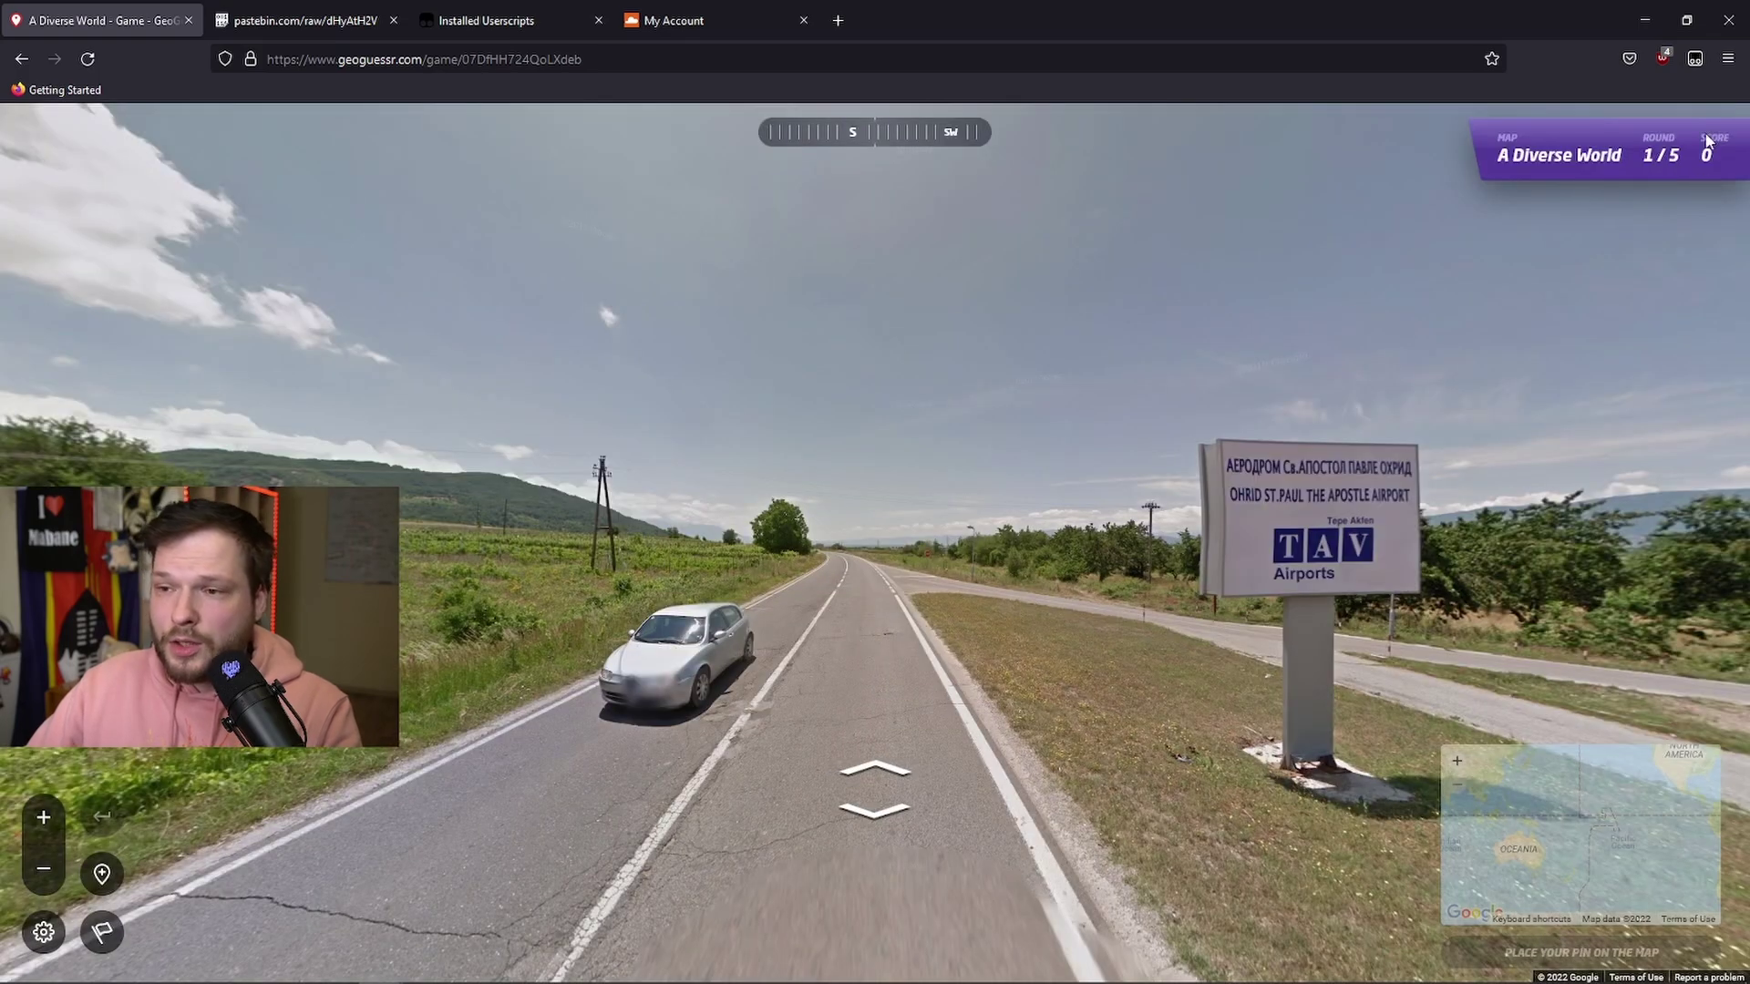
# Look around the round 1 location, place the pin in North Macedonia on the guess map and submit the guess
pyautogui.press('Up')
pyautogui.press('Up')
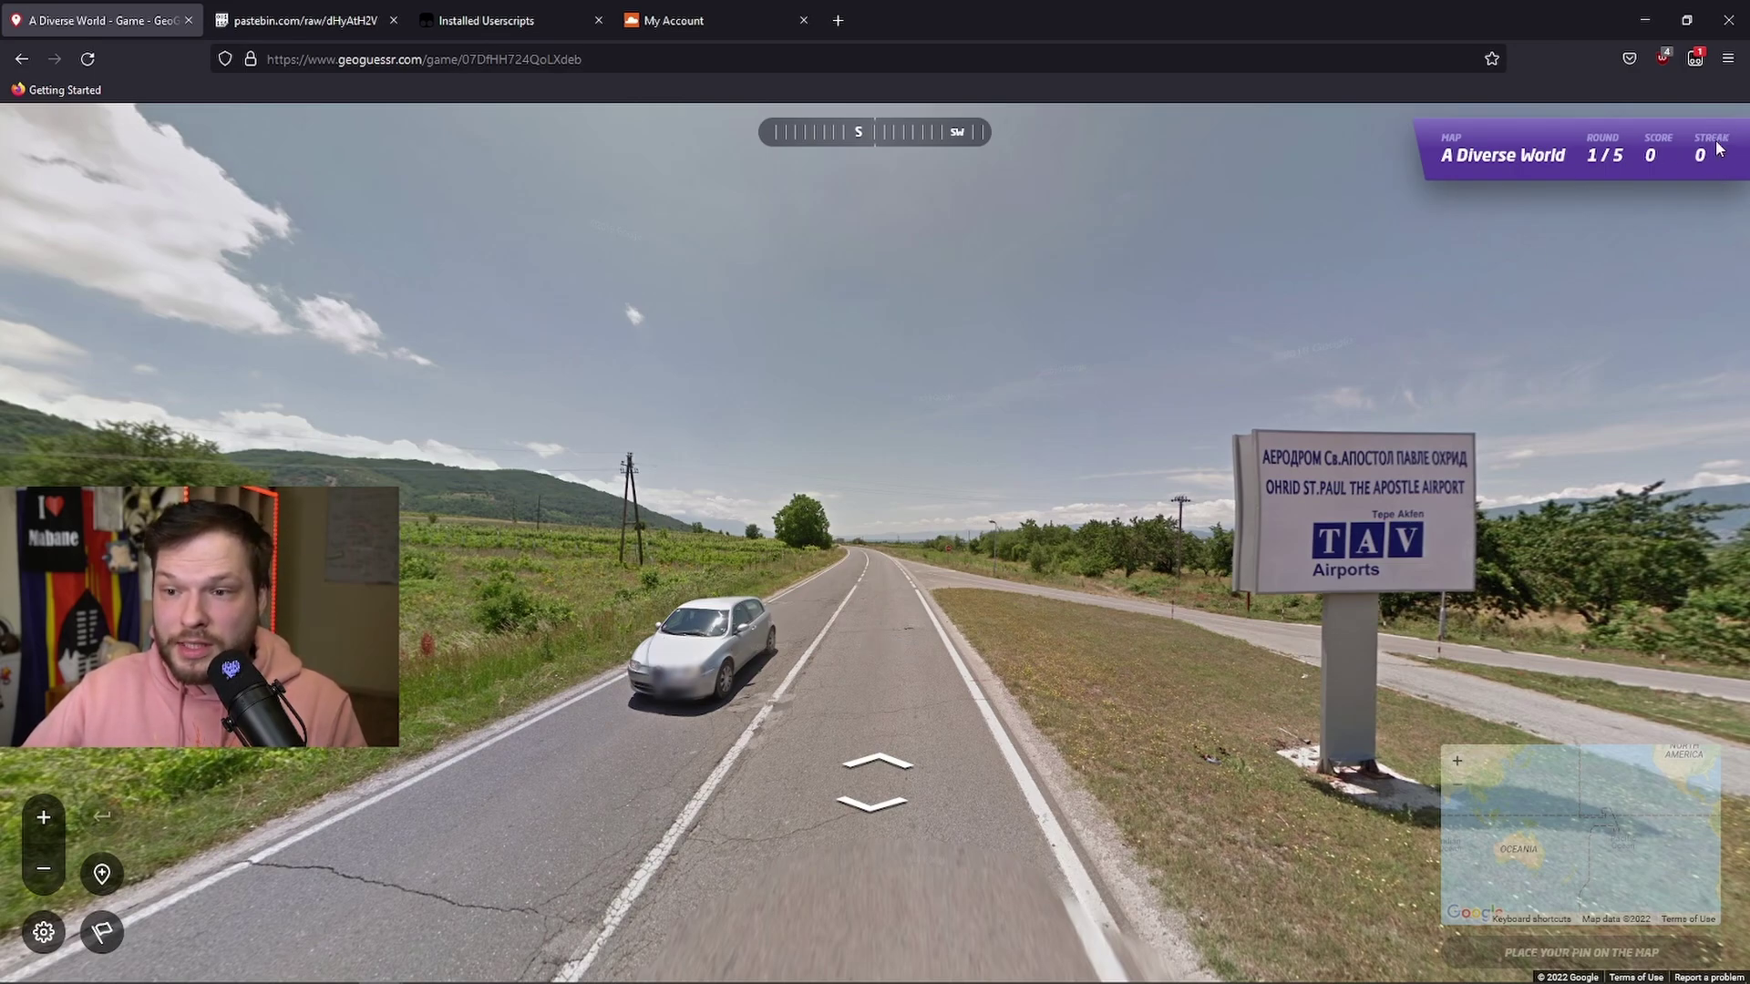
pyautogui.moveTo(693, 517); pyautogui.dragTo(912, 478)
pyautogui.moveTo(1309, 660)
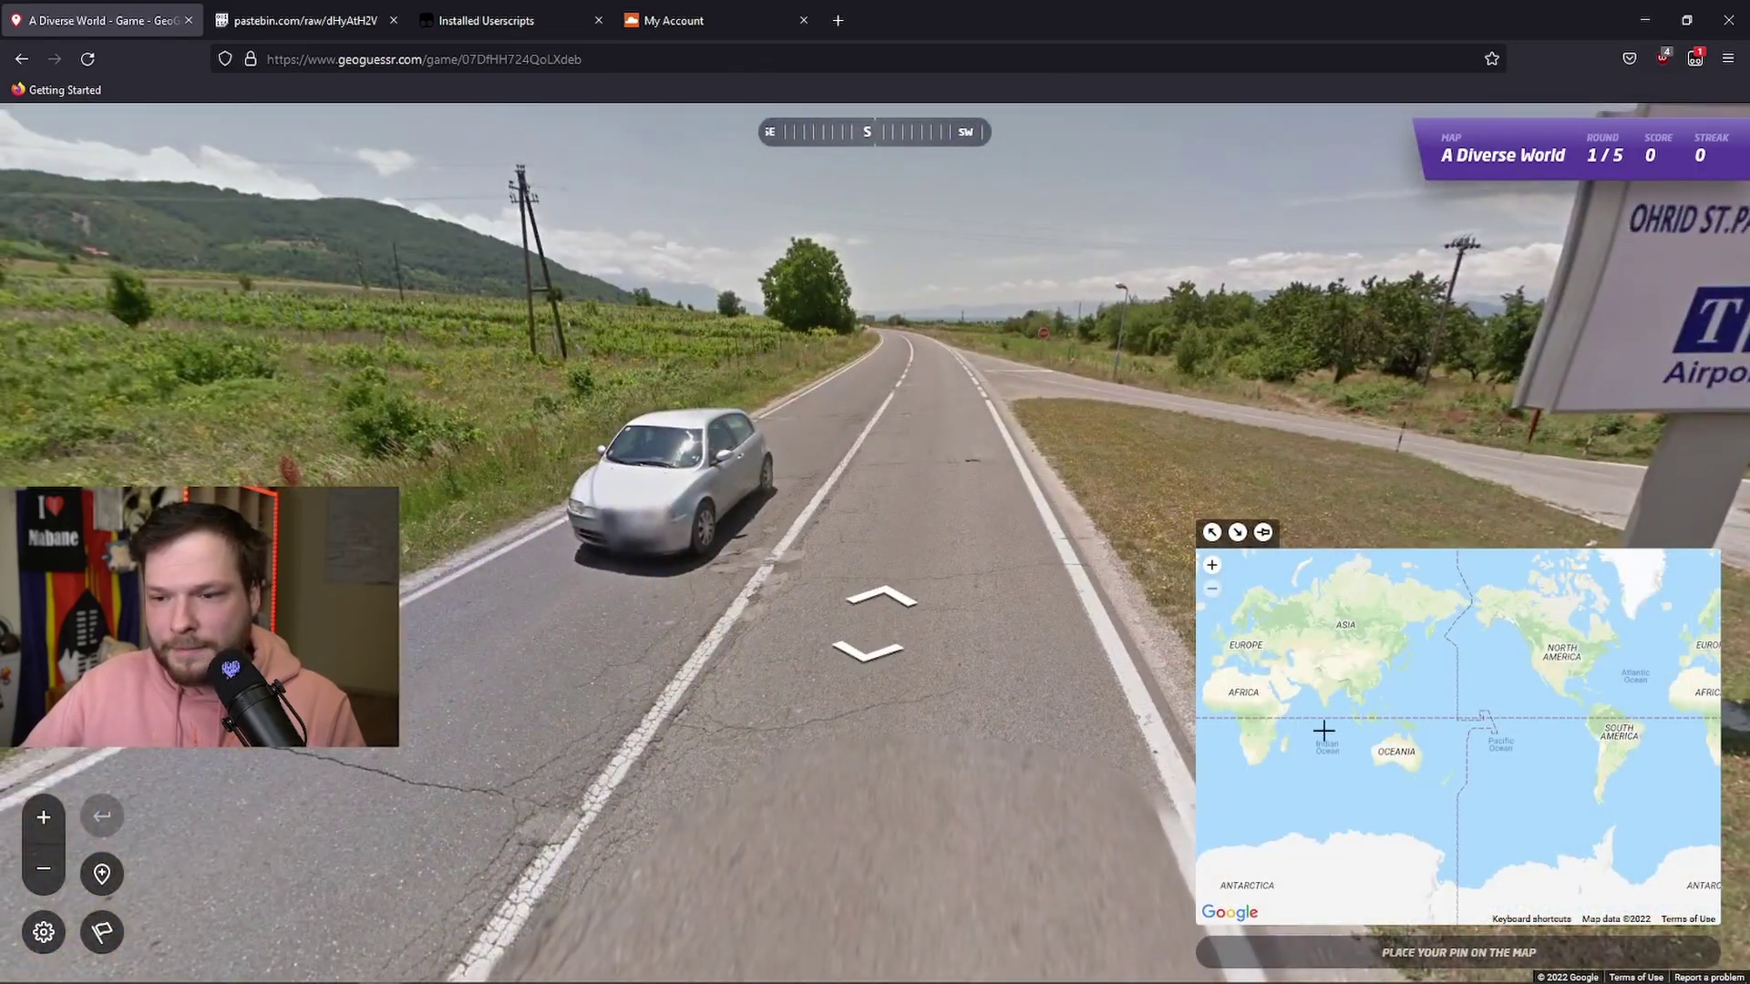
pyautogui.scroll(4, 1310, 659)
pyautogui.click(1308, 684)
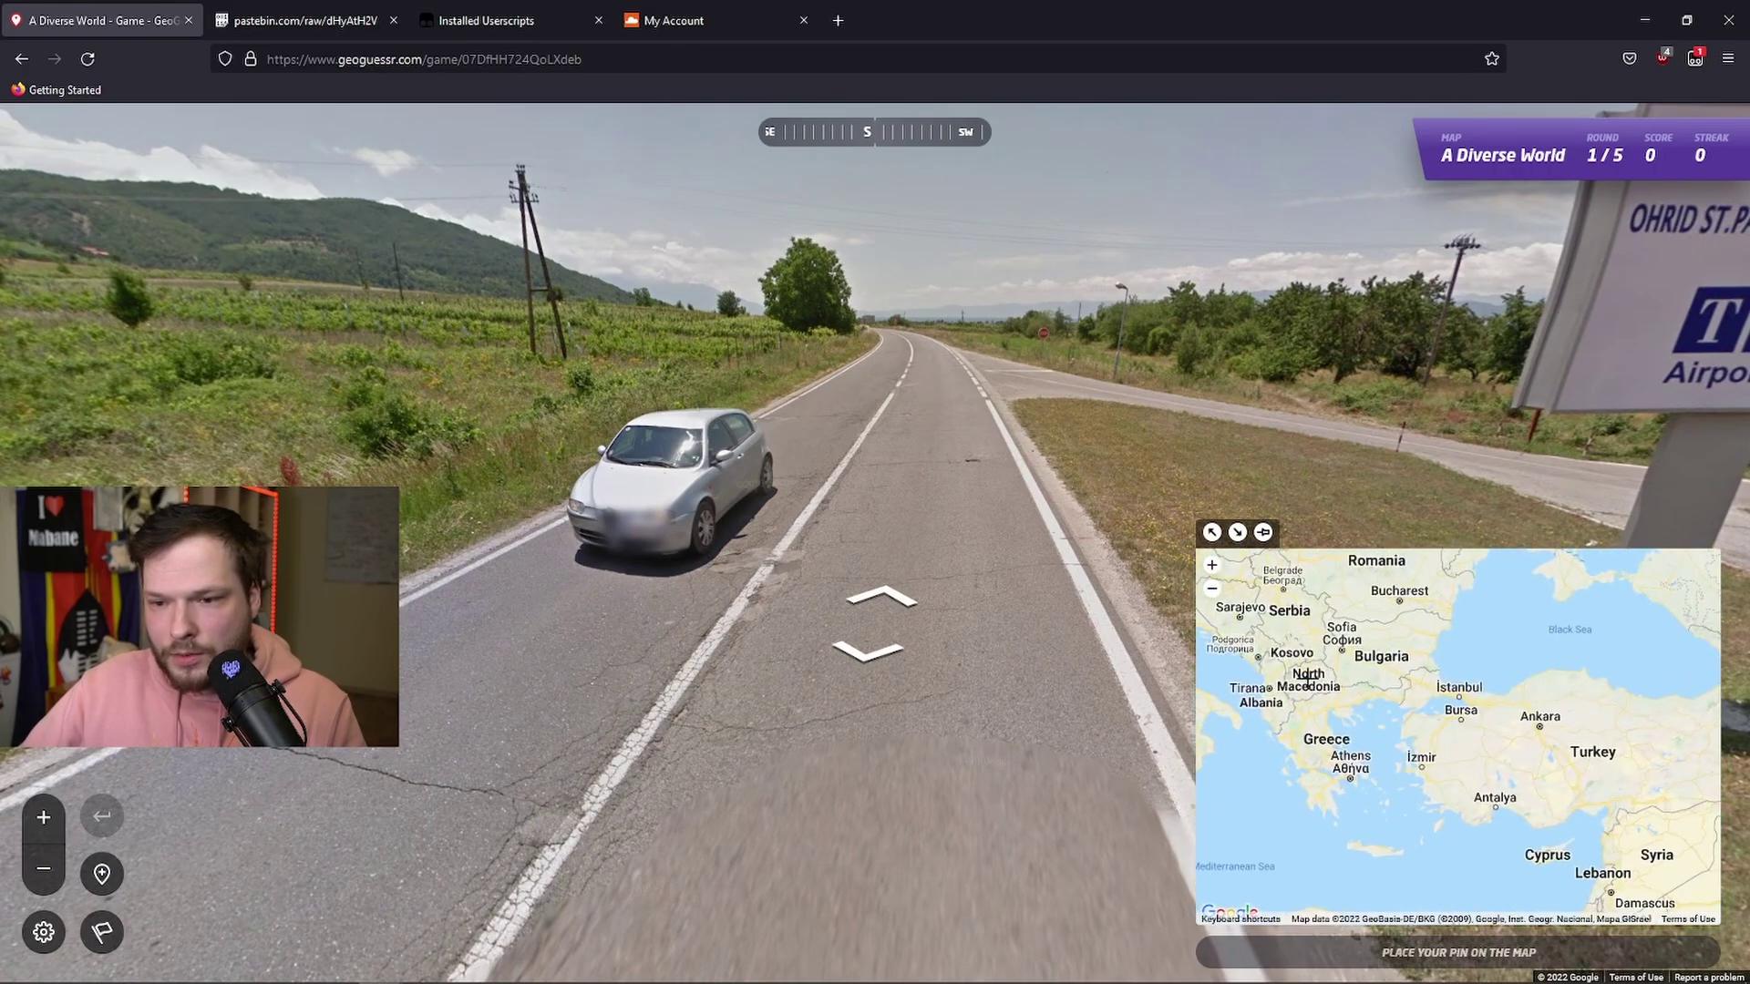
pyautogui.click(1474, 944)
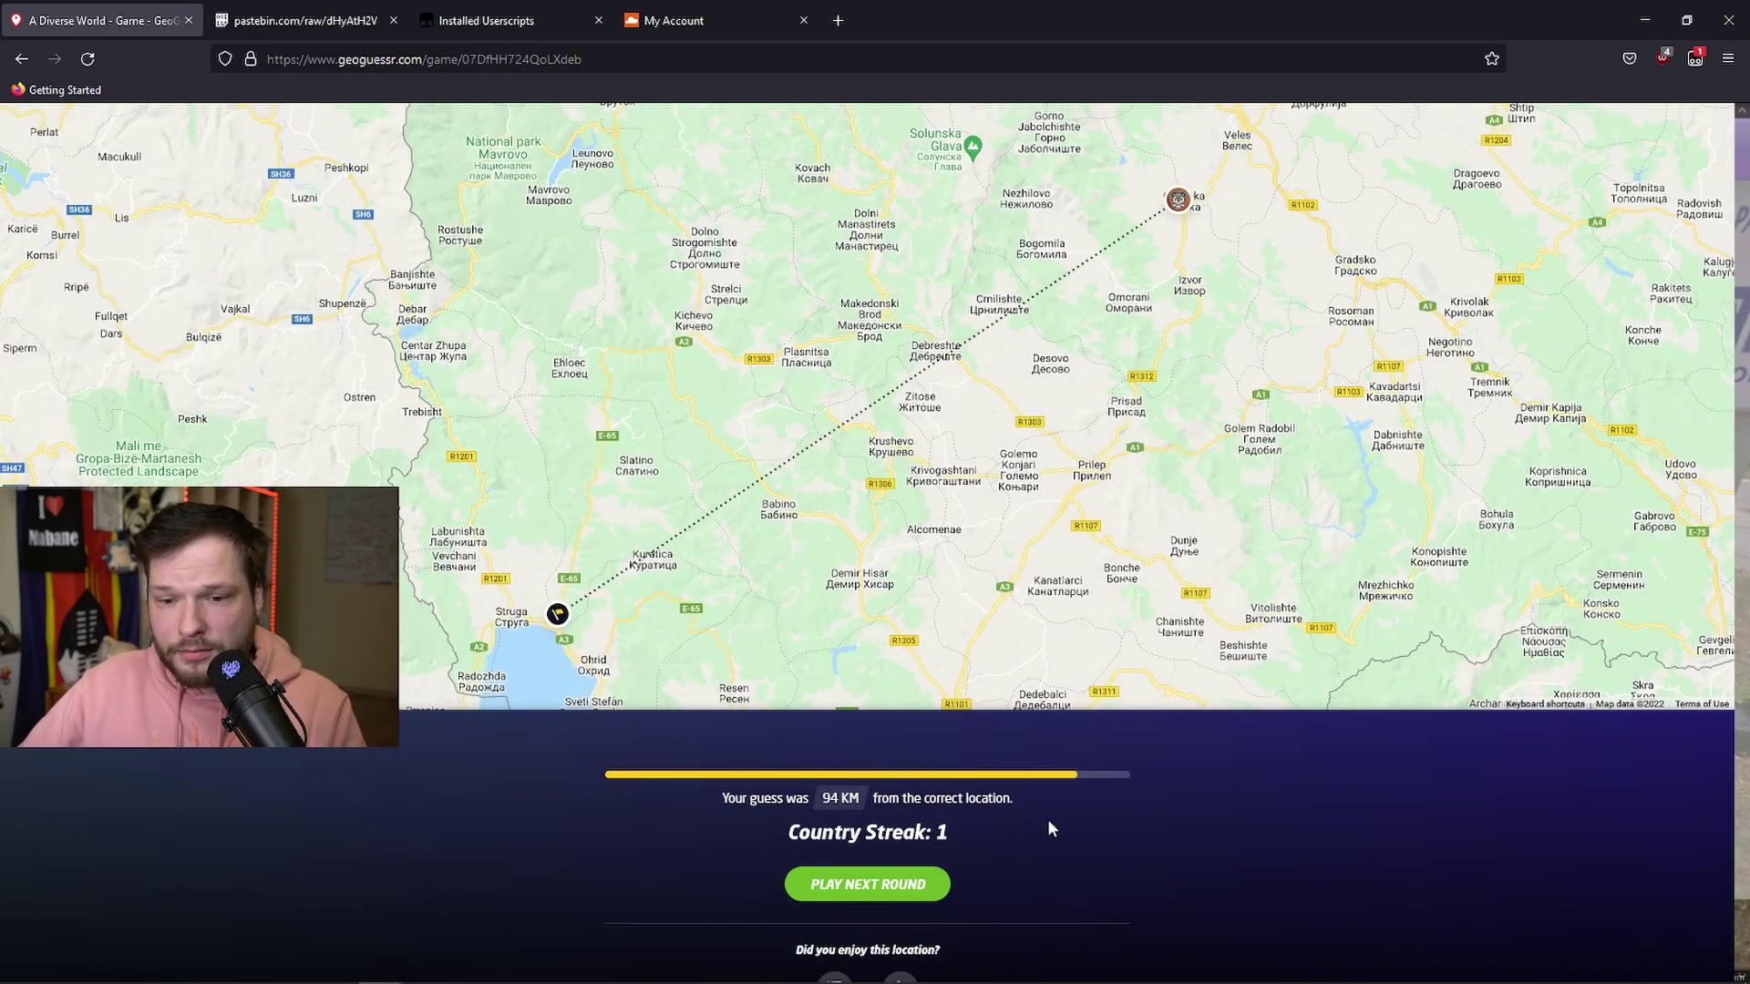
# Continue to round 2 and submit a deliberately wrong guess in Ethiopia to test the streak counter
pyautogui.click(921, 889)
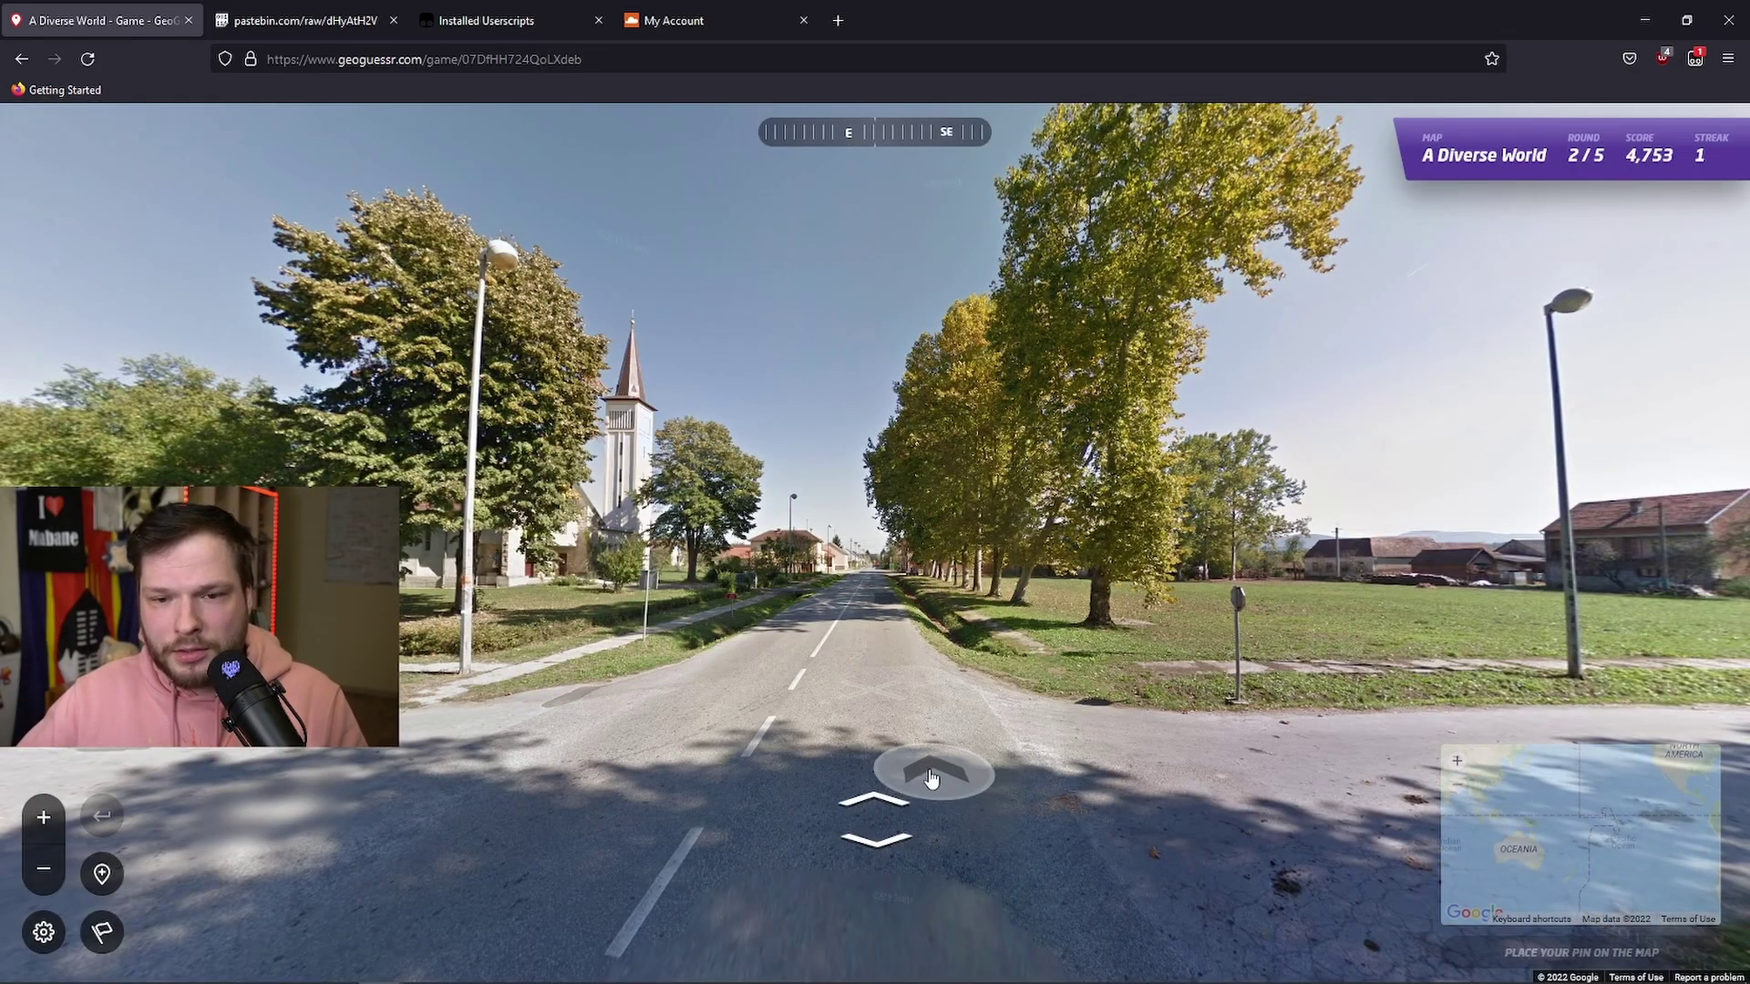
pyautogui.moveTo(930, 777); pyautogui.dragTo(1130, 774)
pyautogui.moveTo(1292, 726)
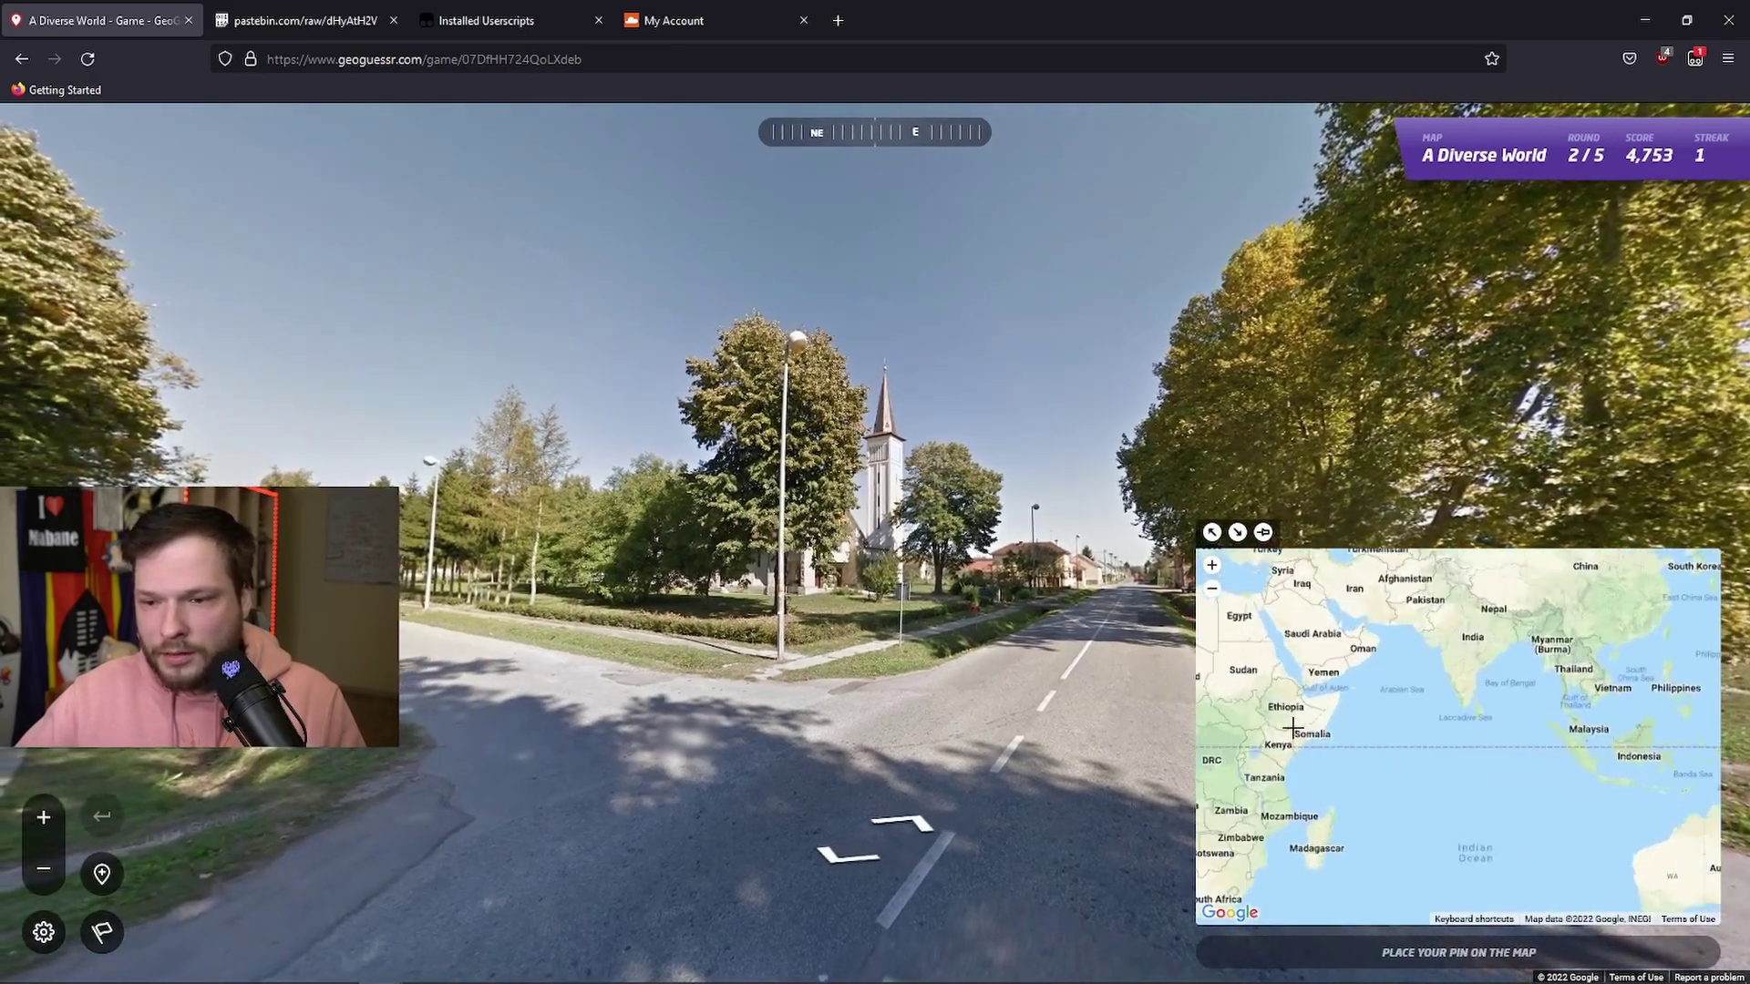
pyautogui.scroll(2, 1292, 726)
pyautogui.click(1263, 700)
pyautogui.click(1414, 937)
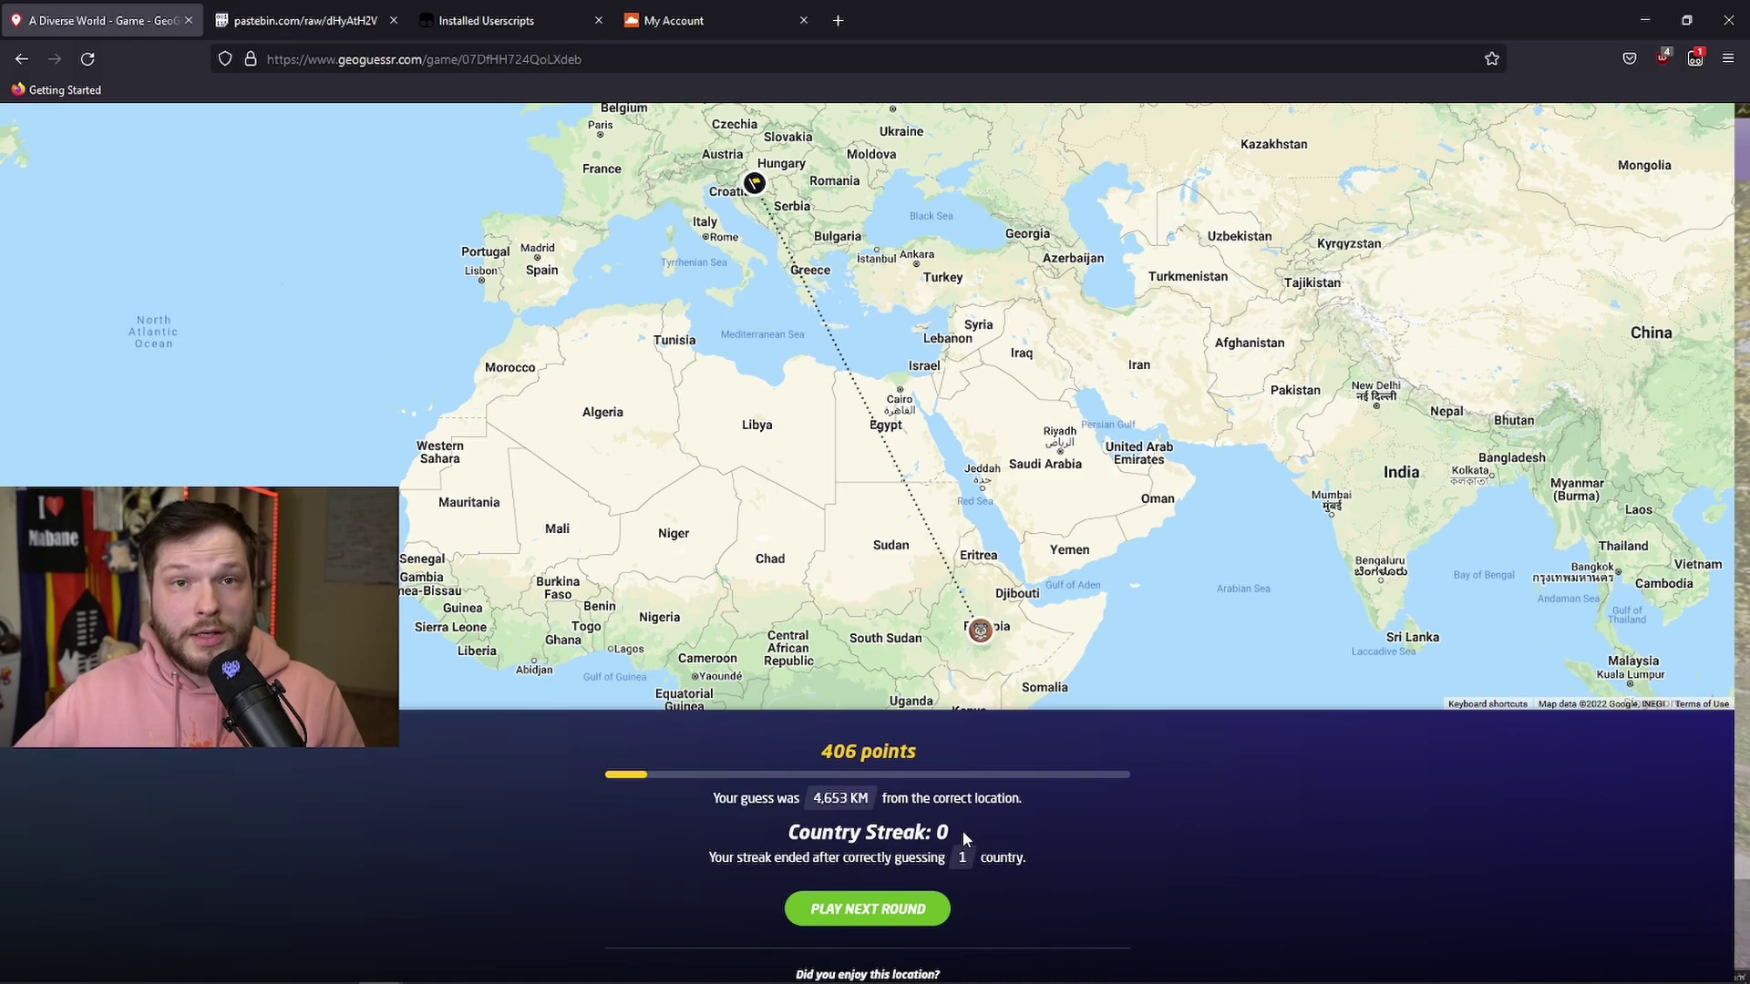
# Check the API key propagation status on the Big Data Cloud dashboard and return to the GeoGuessr game
pyautogui.click(729, 11)
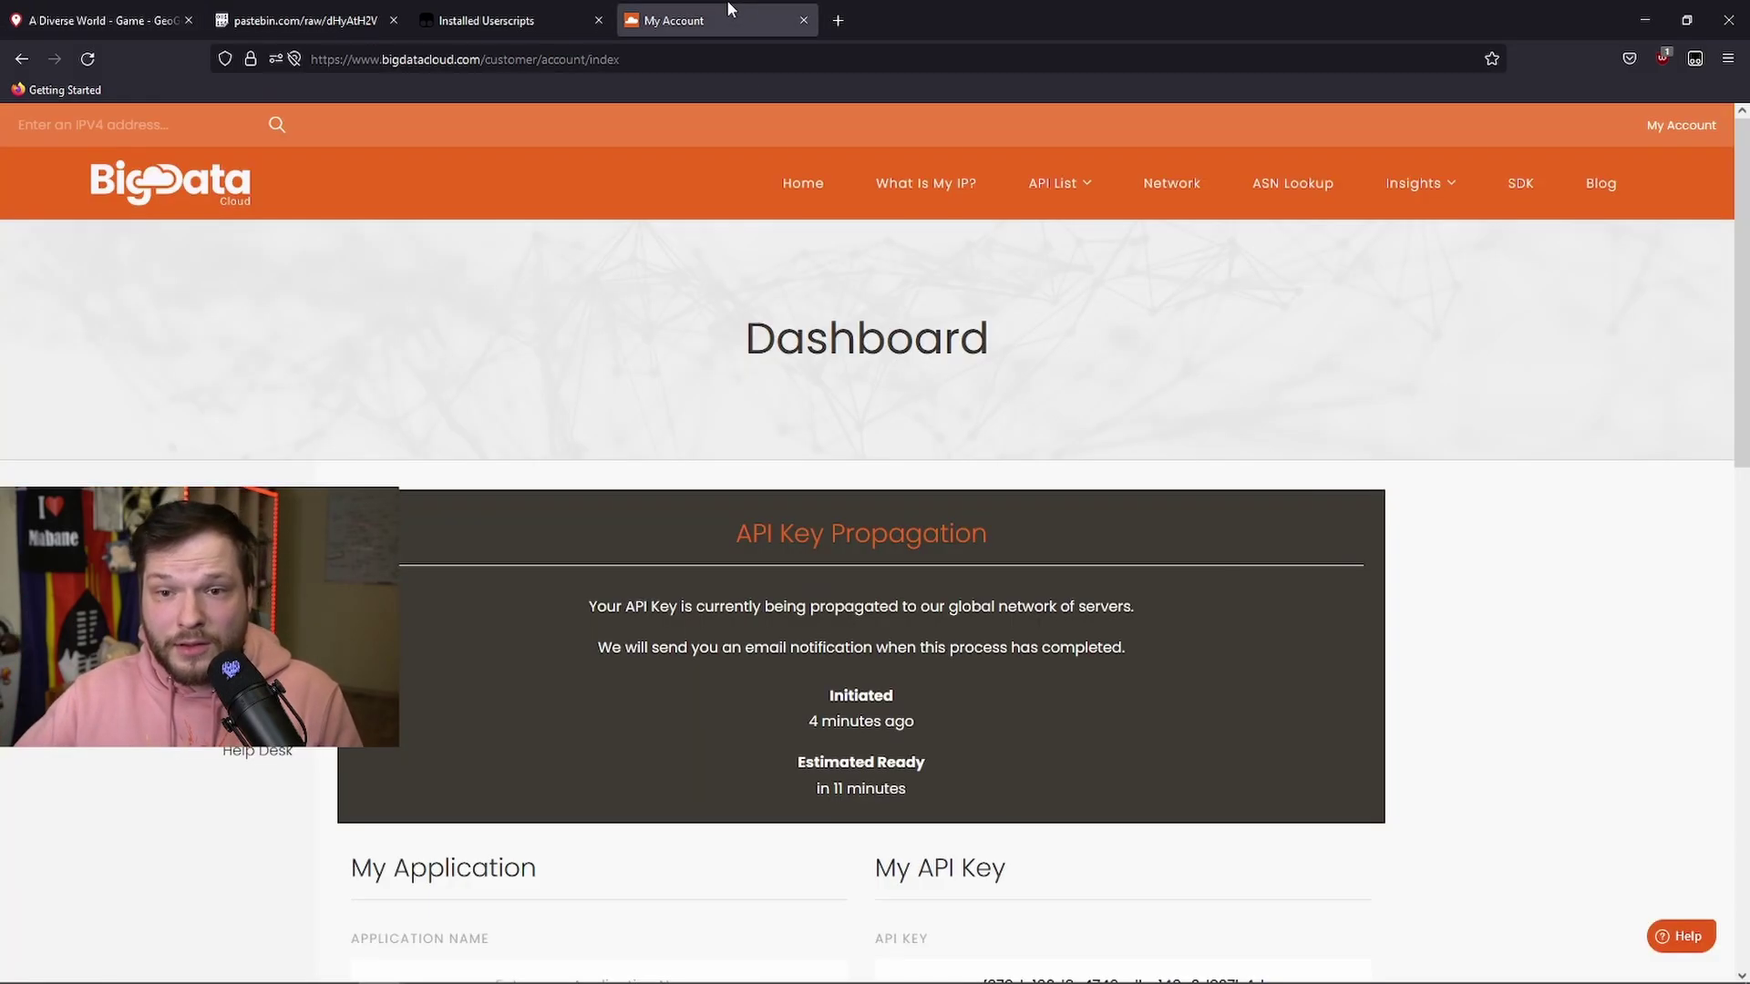
pyautogui.click(134, 25)
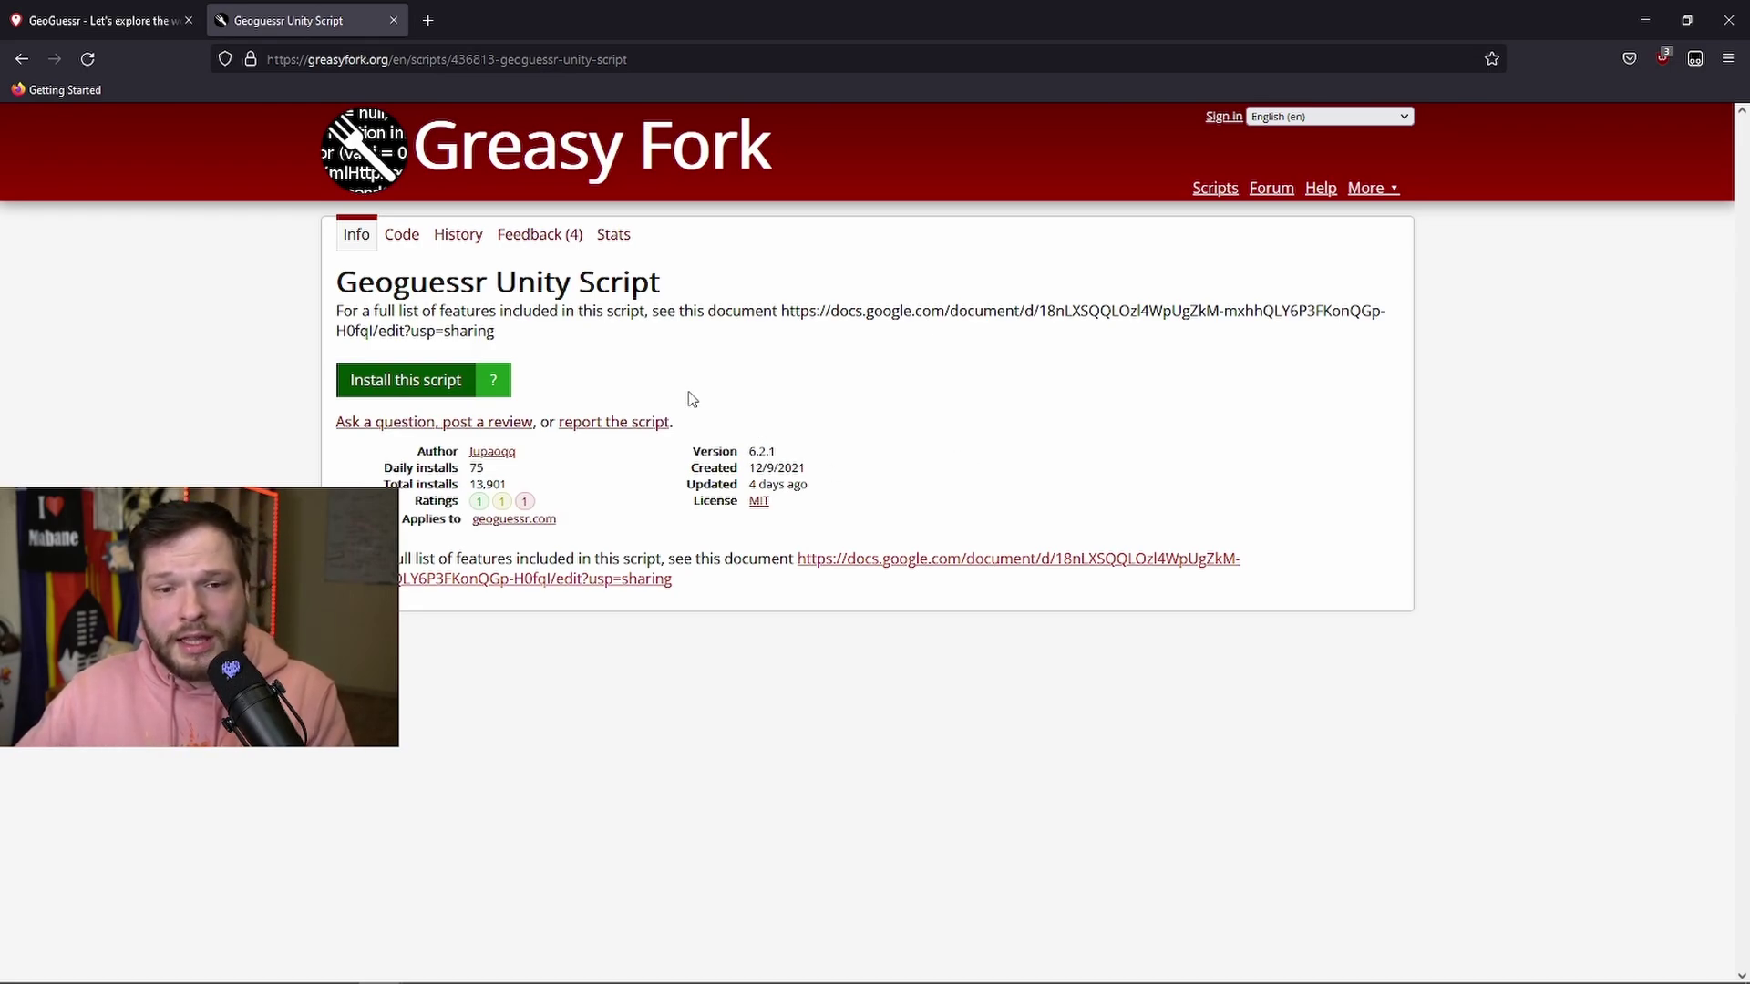
# Install the Geoguessr Unity Script from its Greasy Fork page through Tampermonkey
pyautogui.click(407, 389)
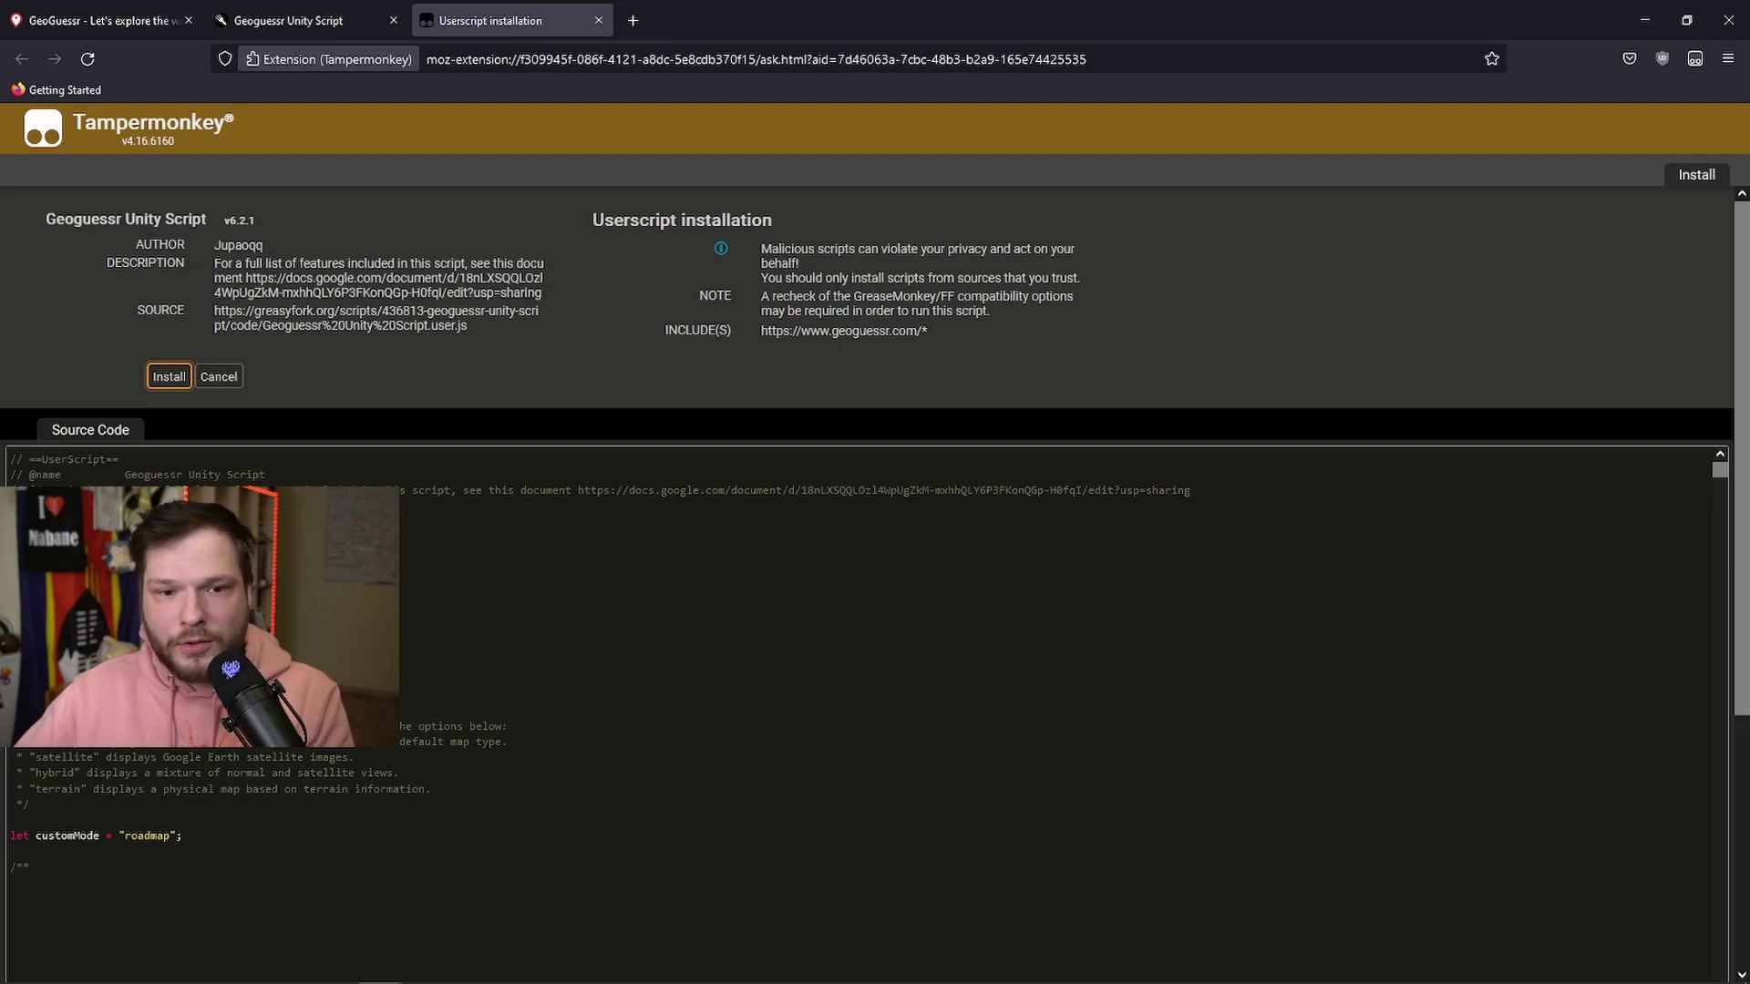
pyautogui.click(170, 377)
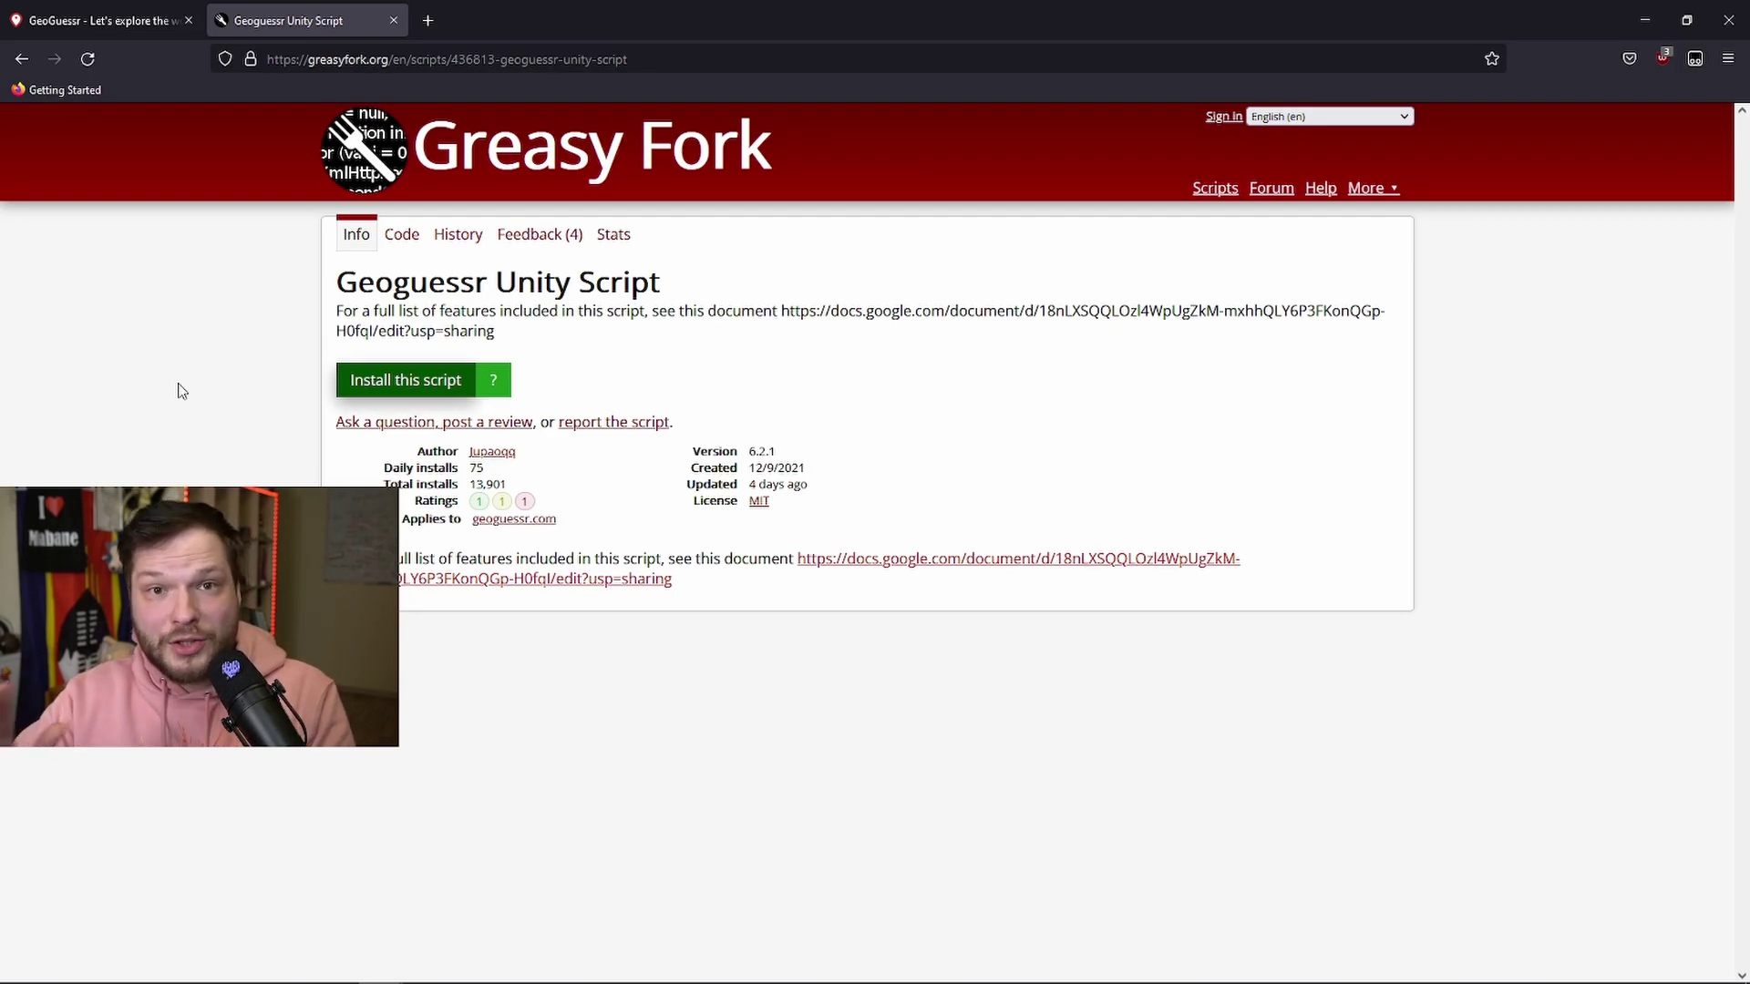
# Search GeoGuessr for satellite maps, open Capitals of the World (Bing Satellite [20]) and start a single-player game with default settings
pyautogui.click(107, 16)
pyautogui.click(1424, 144)
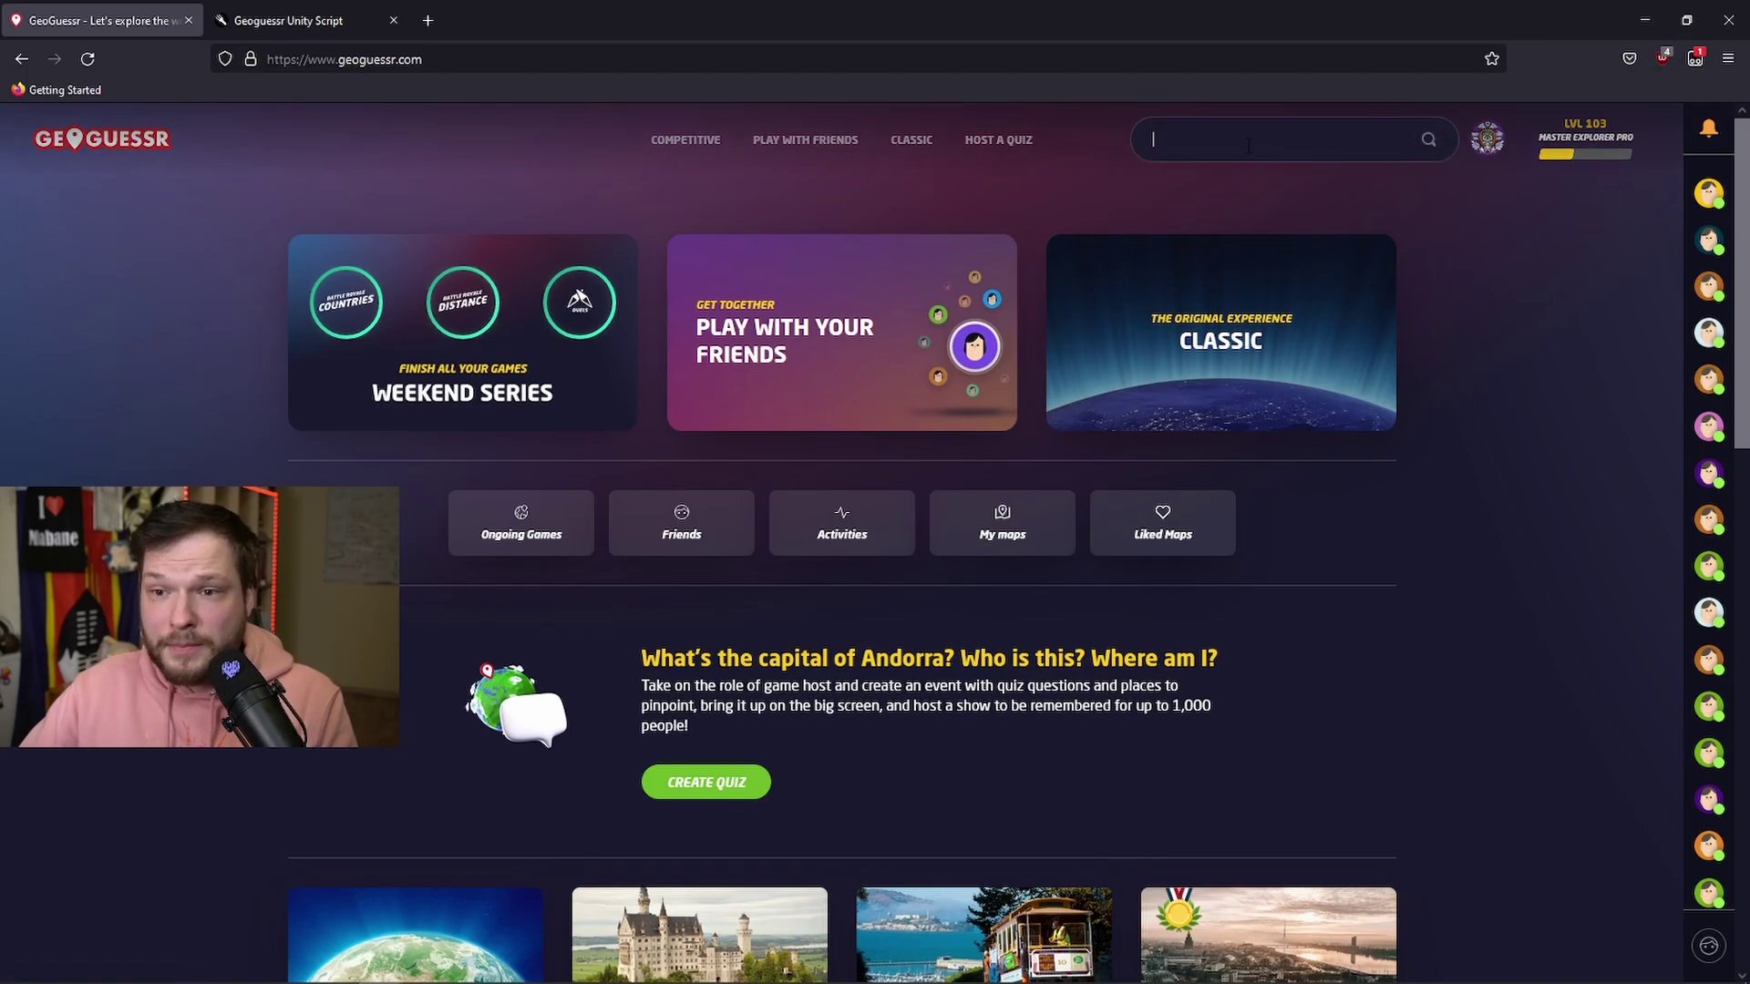
pyautogui.write('satellite')
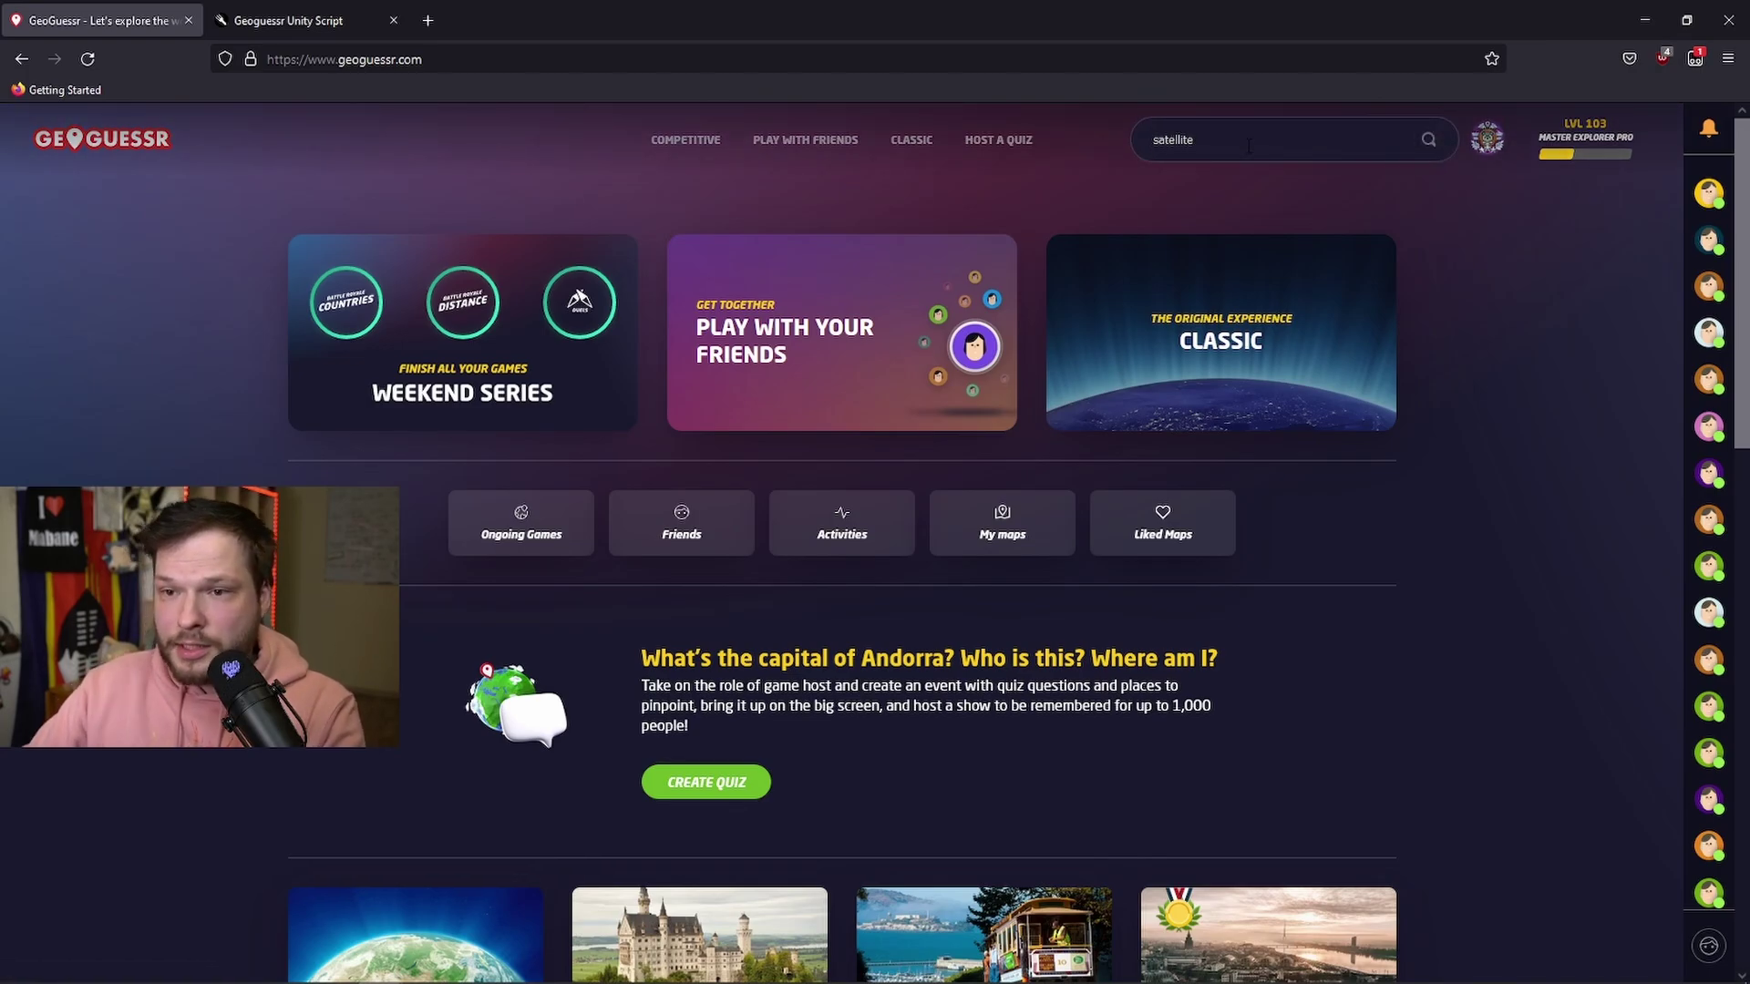
pyautogui.click(1332, 201)
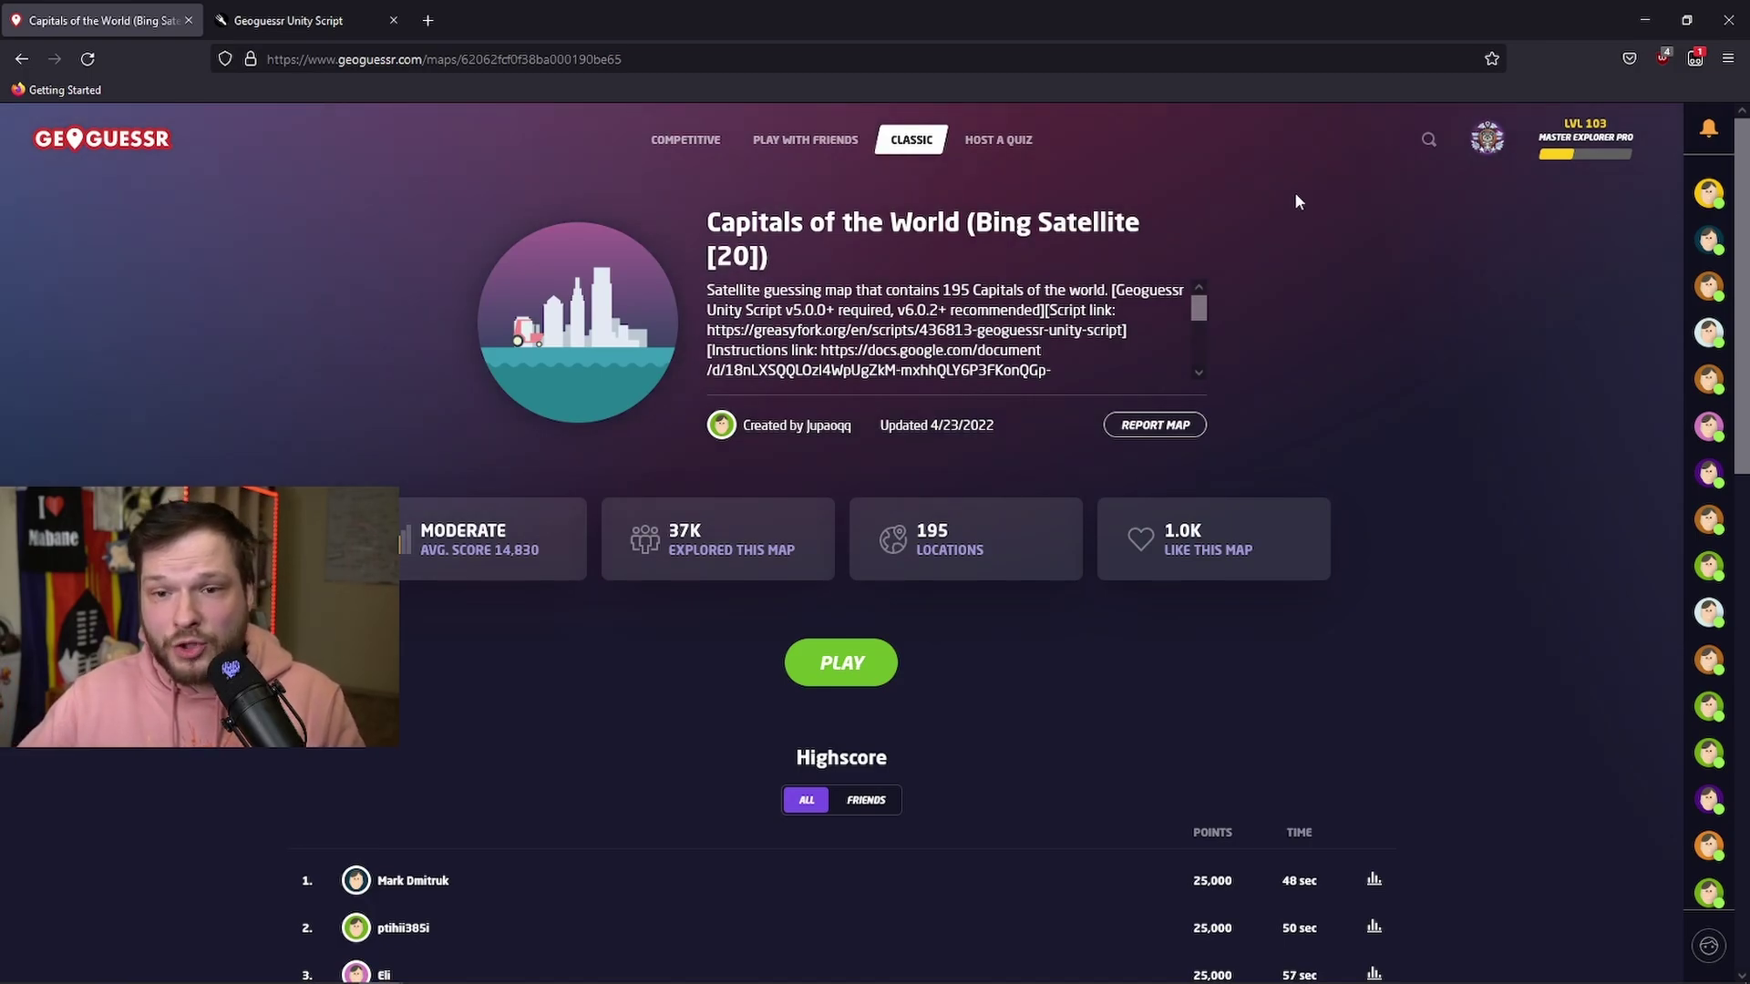
pyautogui.click(836, 670)
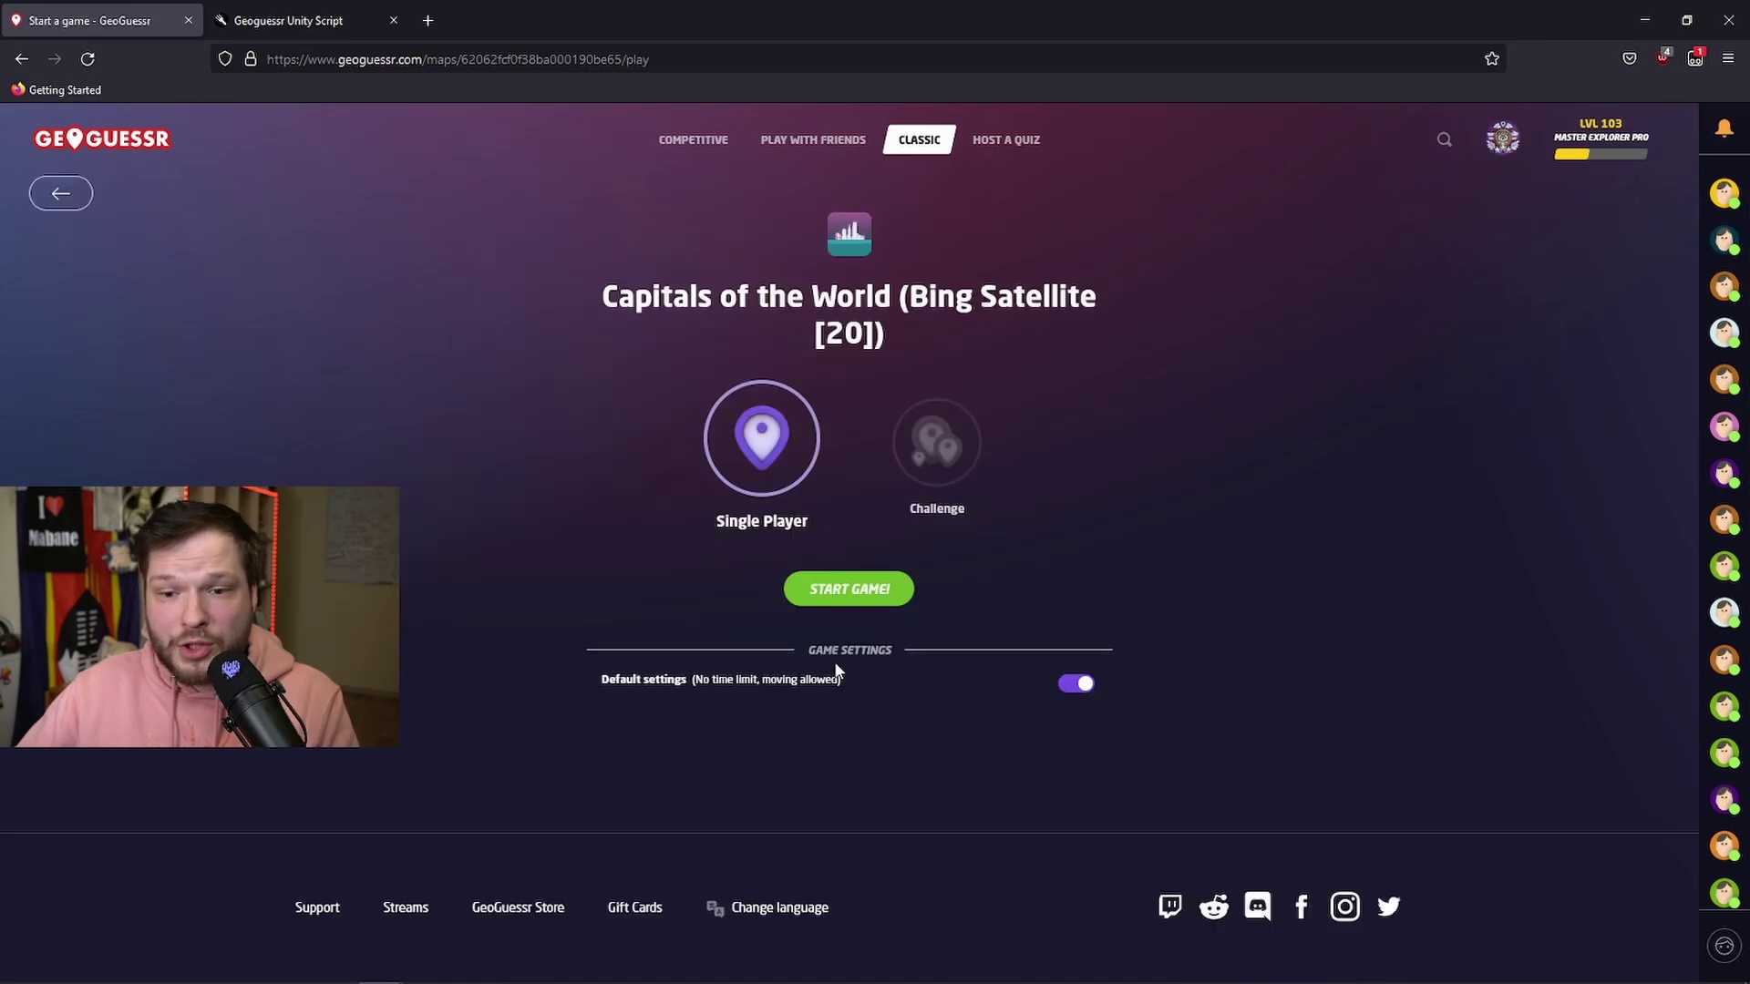
pyautogui.click(878, 588)
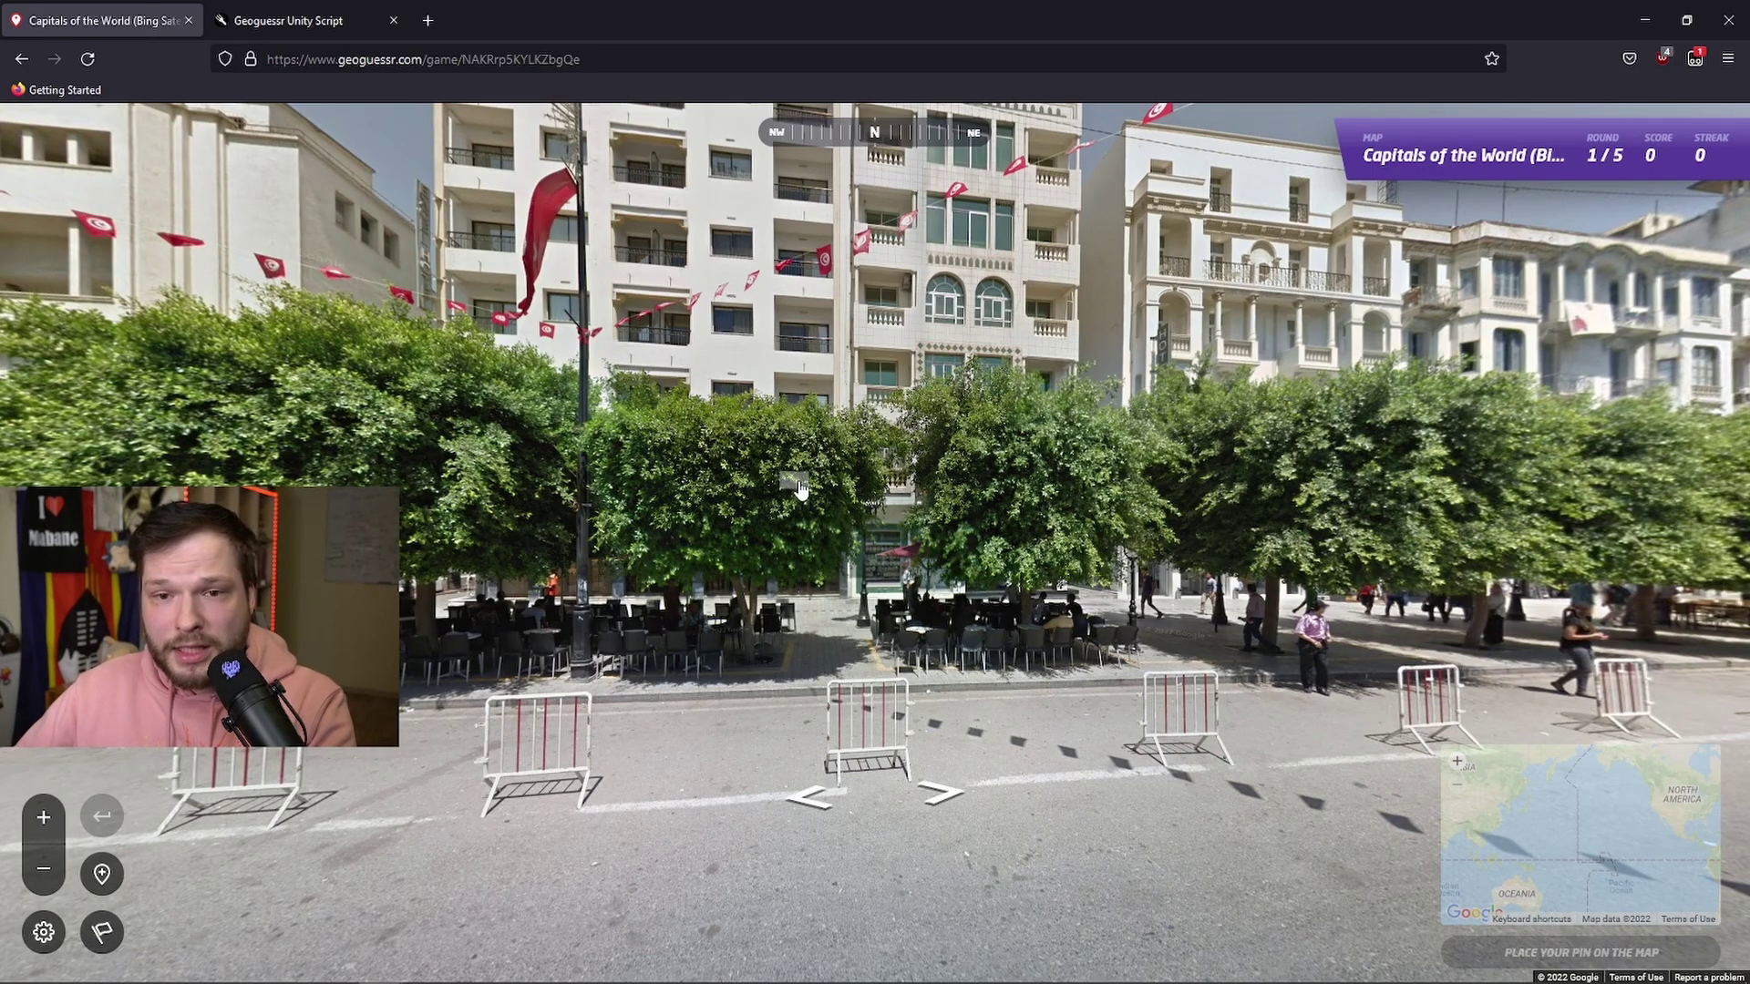
# Reload the game page to load the Unity script's satellite view and zoom out to see the surrounding area
pyautogui.press('F5')
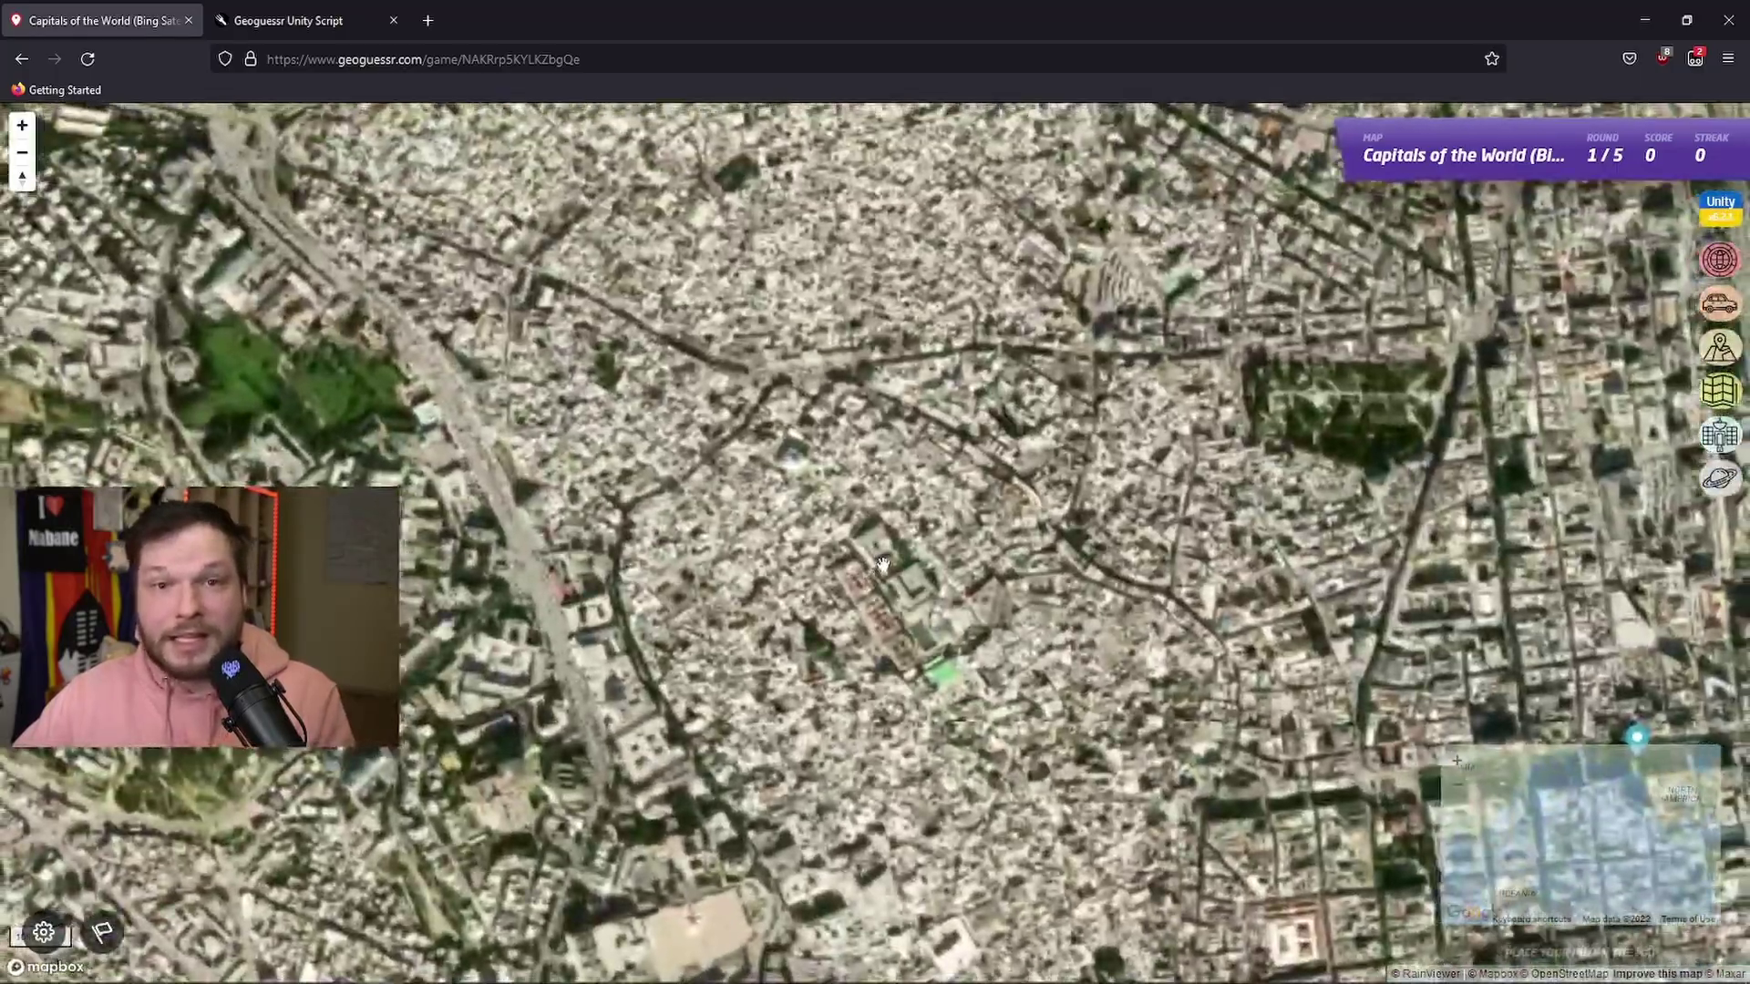
pyautogui.scroll(-5, 882, 564)
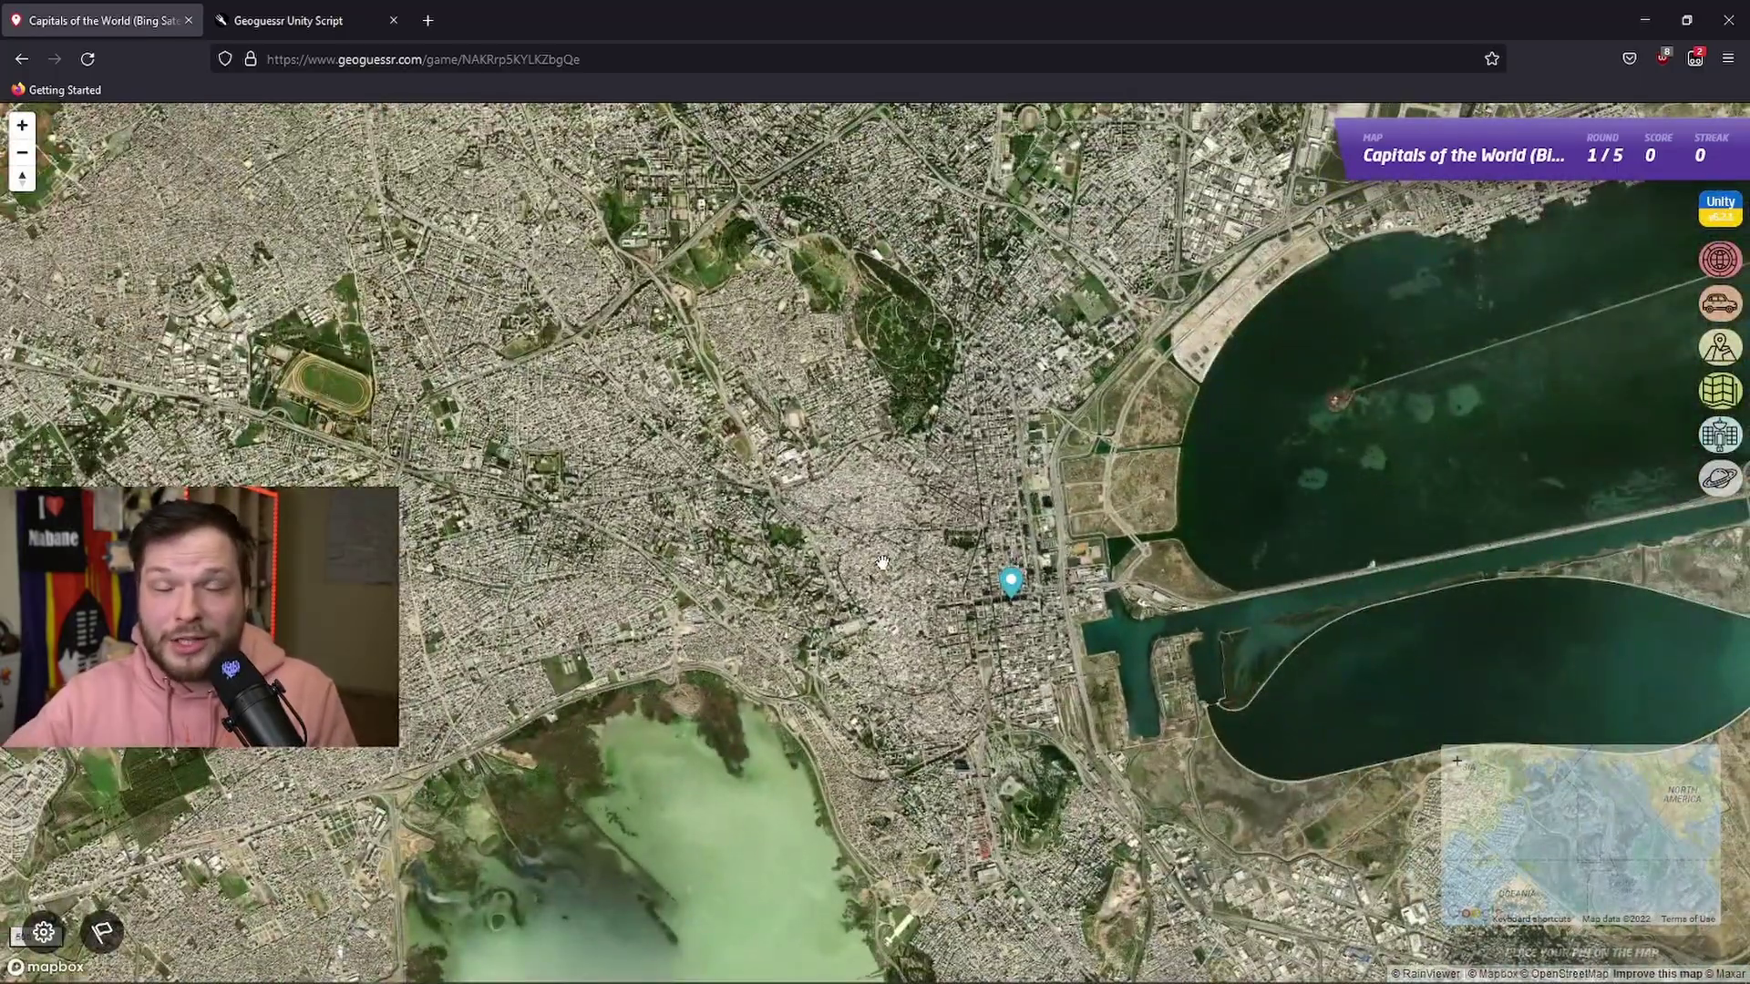